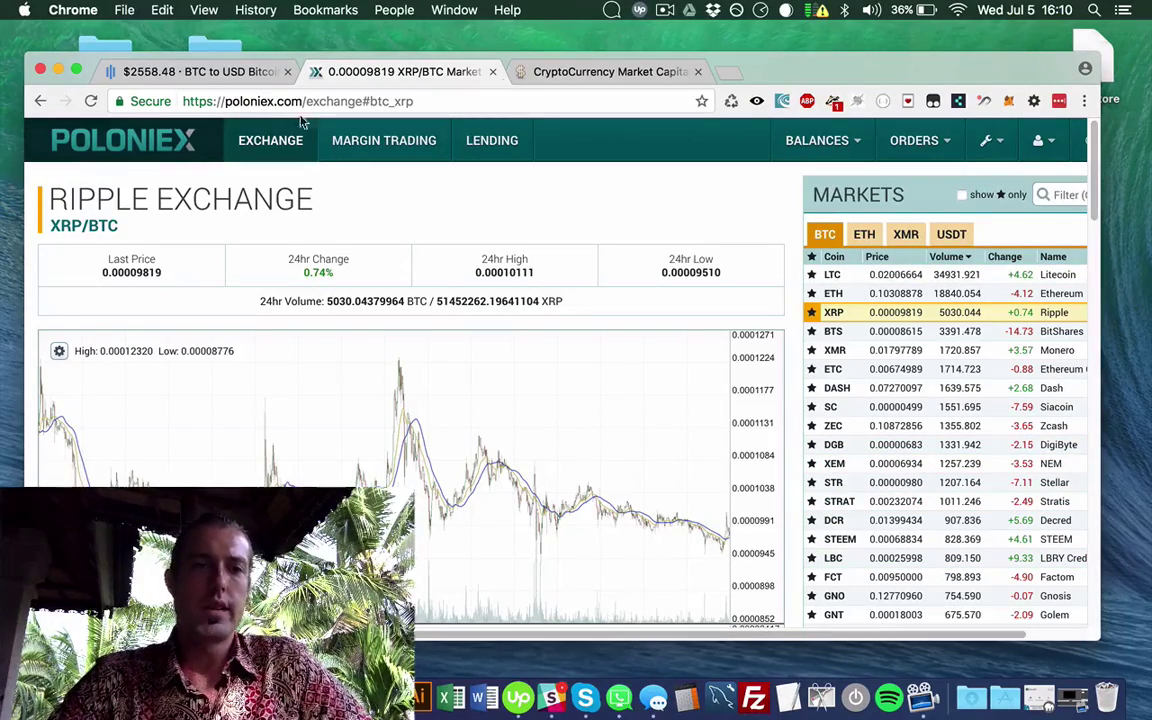
- Compare the BTC/USD trading page on GDAX with the XRP/BTC exchange page on Poloniex
{"action": "left_click", "coordinate": [190, 72]}
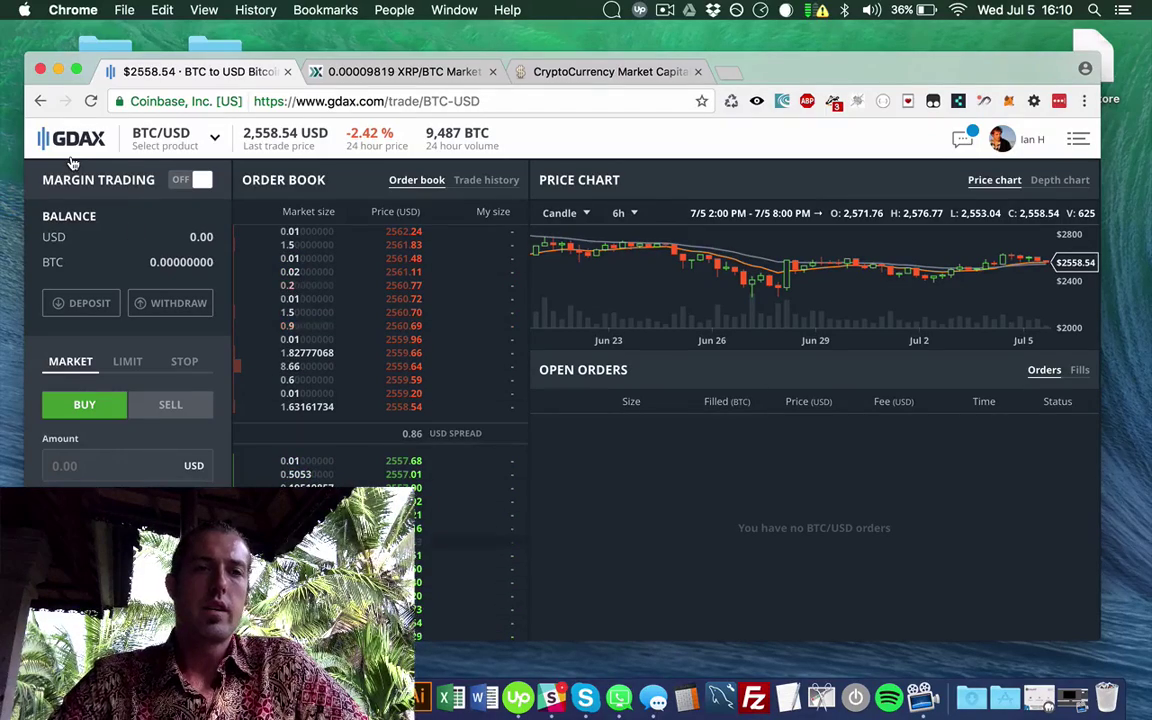
{"action": "left_click", "coordinate": [387, 74]}
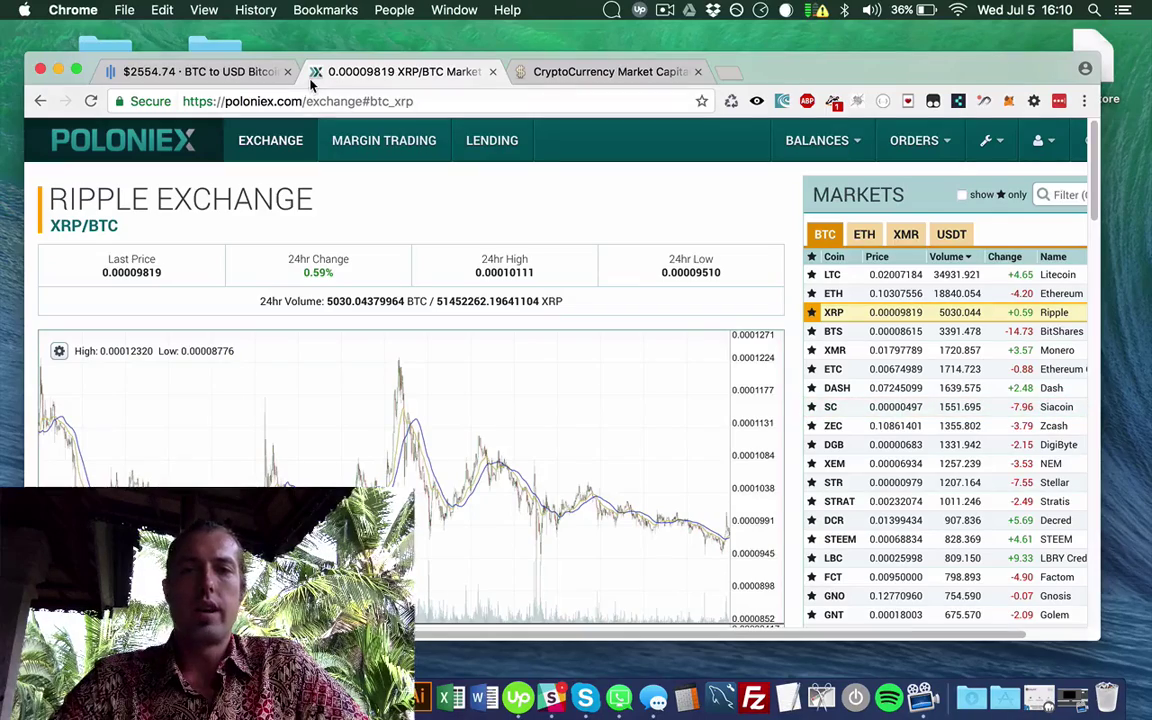
{"action": "left_click", "coordinate": [193, 78]}
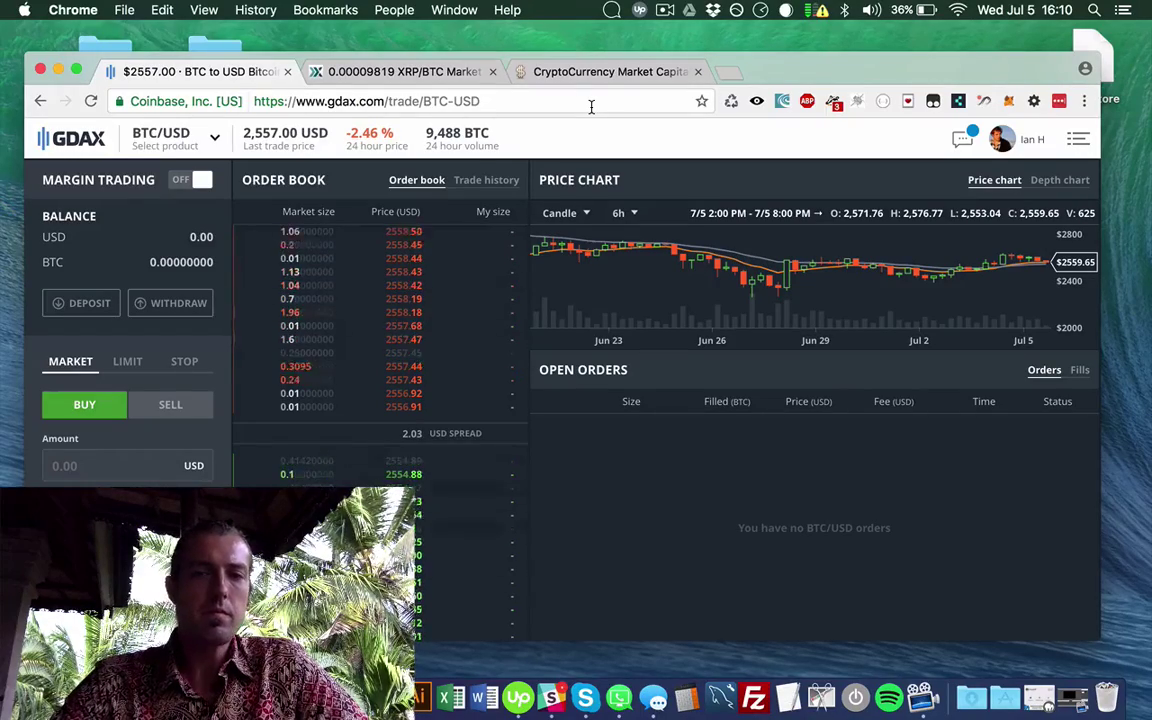
{"action": "left_click", "coordinate": [345, 70]}
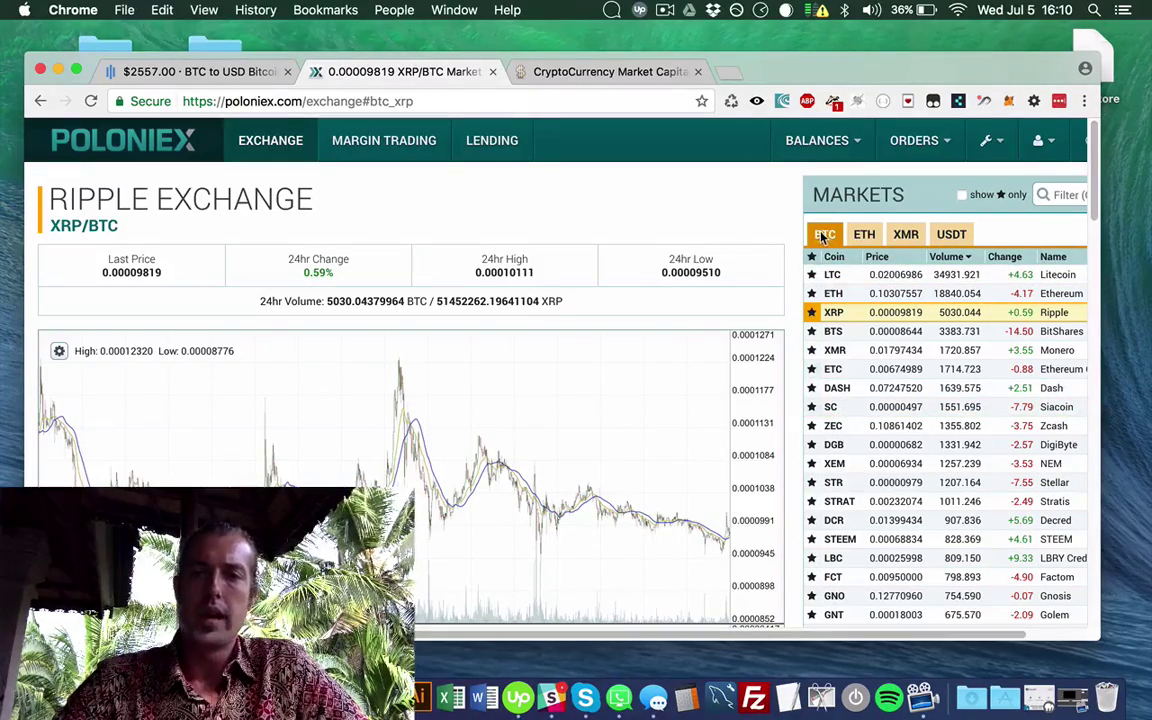
- Select the BTC/USD product on GDAX and open the withdrawal form for sending funds to a BTC address
{"action": "left_click", "coordinate": [178, 70]}
{"action": "left_click", "coordinate": [170, 142]}
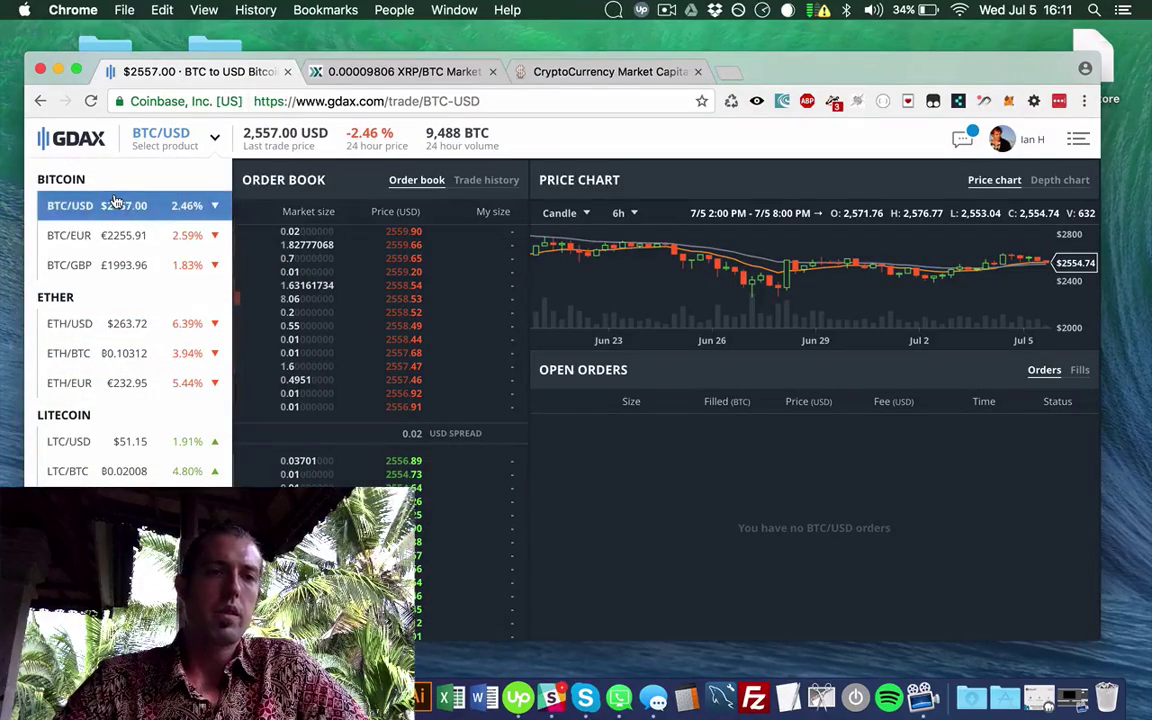
{"action": "left_click", "coordinate": [118, 203]}
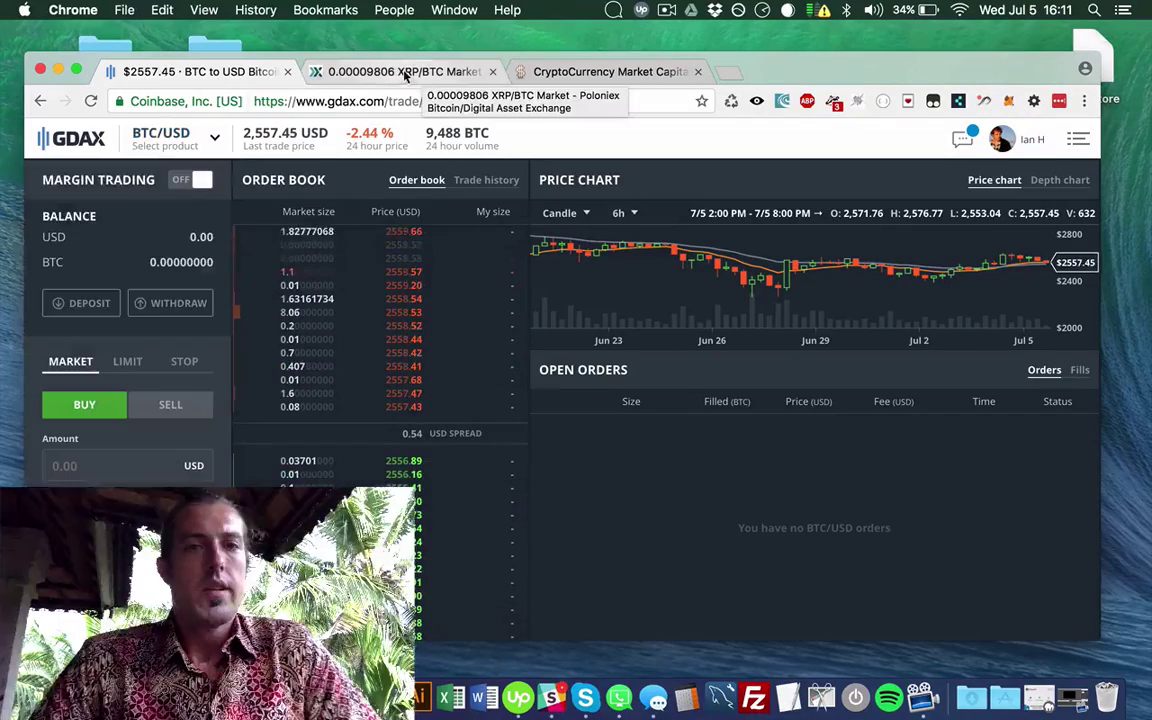
{"action": "left_click", "coordinate": [187, 306]}
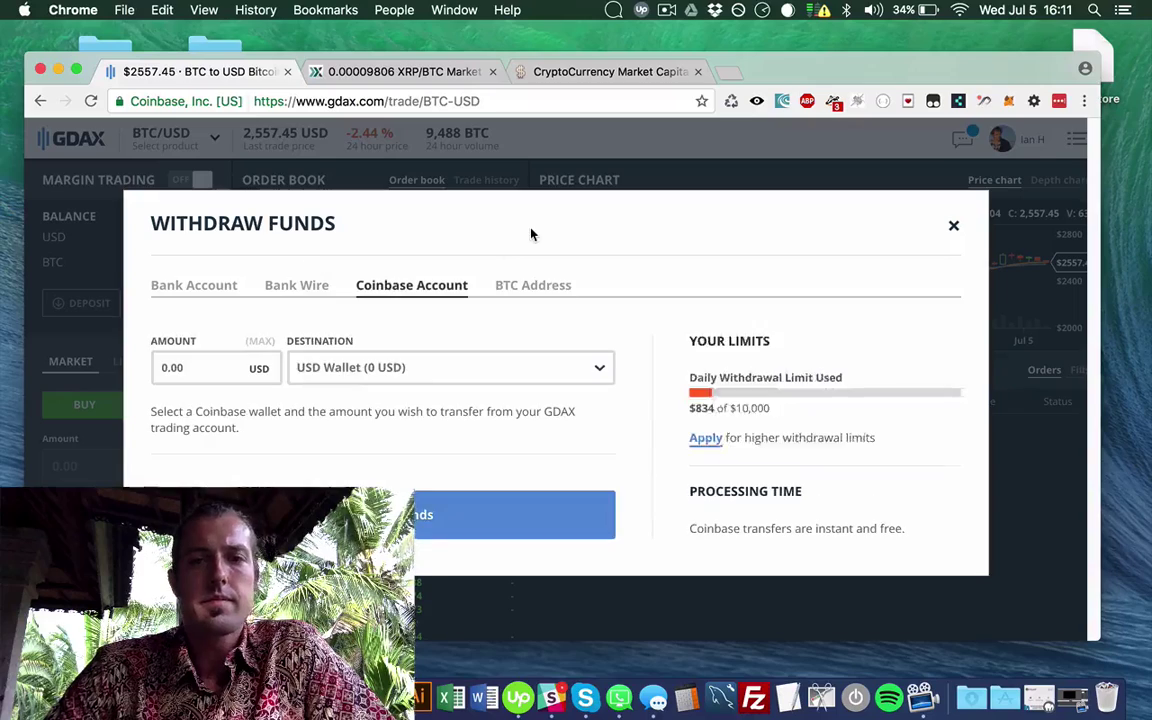
{"action": "left_click", "coordinate": [531, 285]}
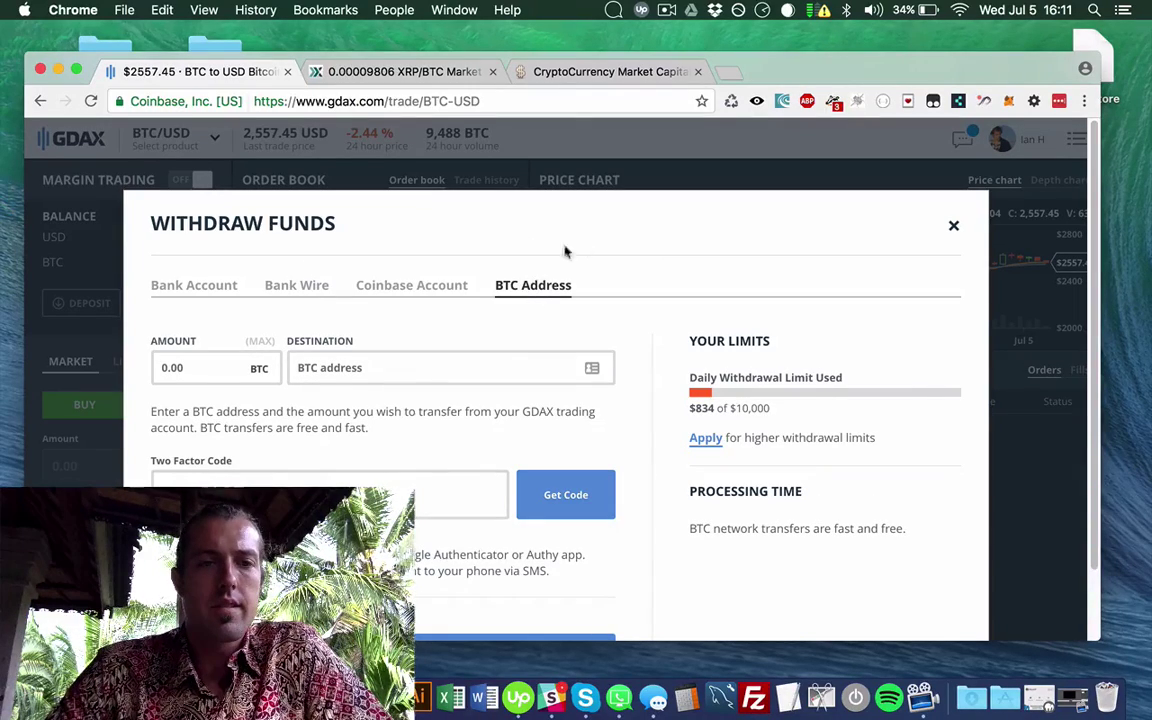
- Open the deposits and withdrawals page on Poloniex and filter the coin list by "bitcoin"
{"action": "left_click", "coordinate": [400, 71]}
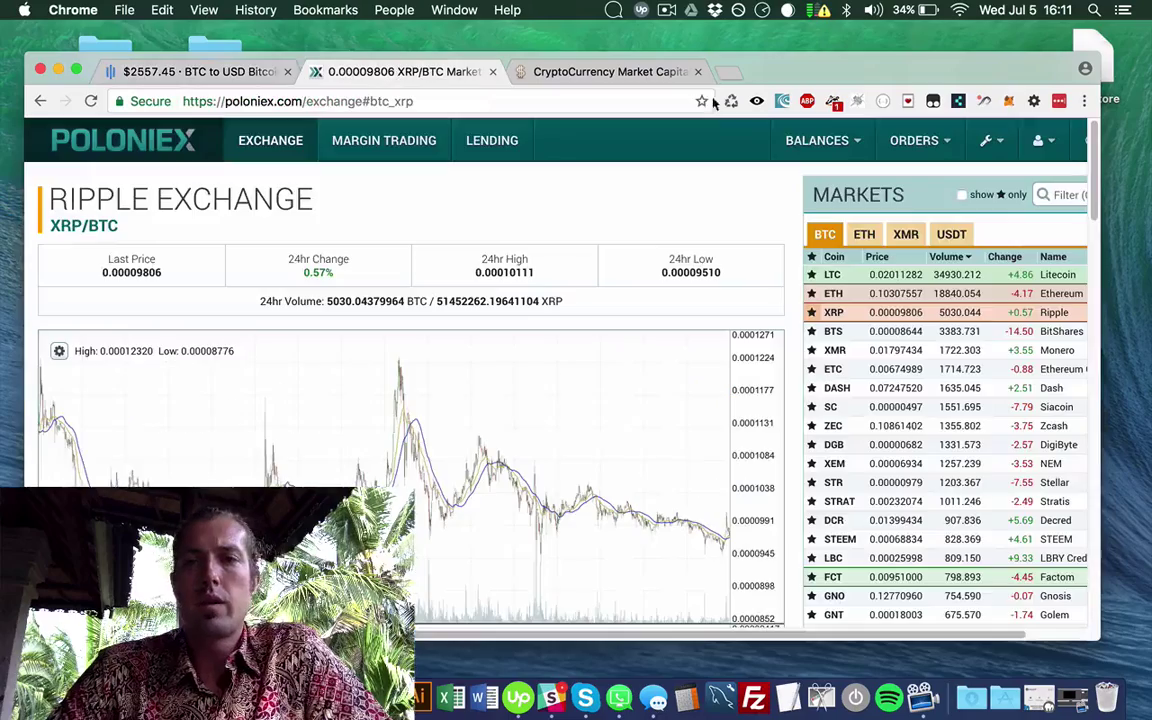
{"action": "mouse_move", "coordinate": [838, 145]}
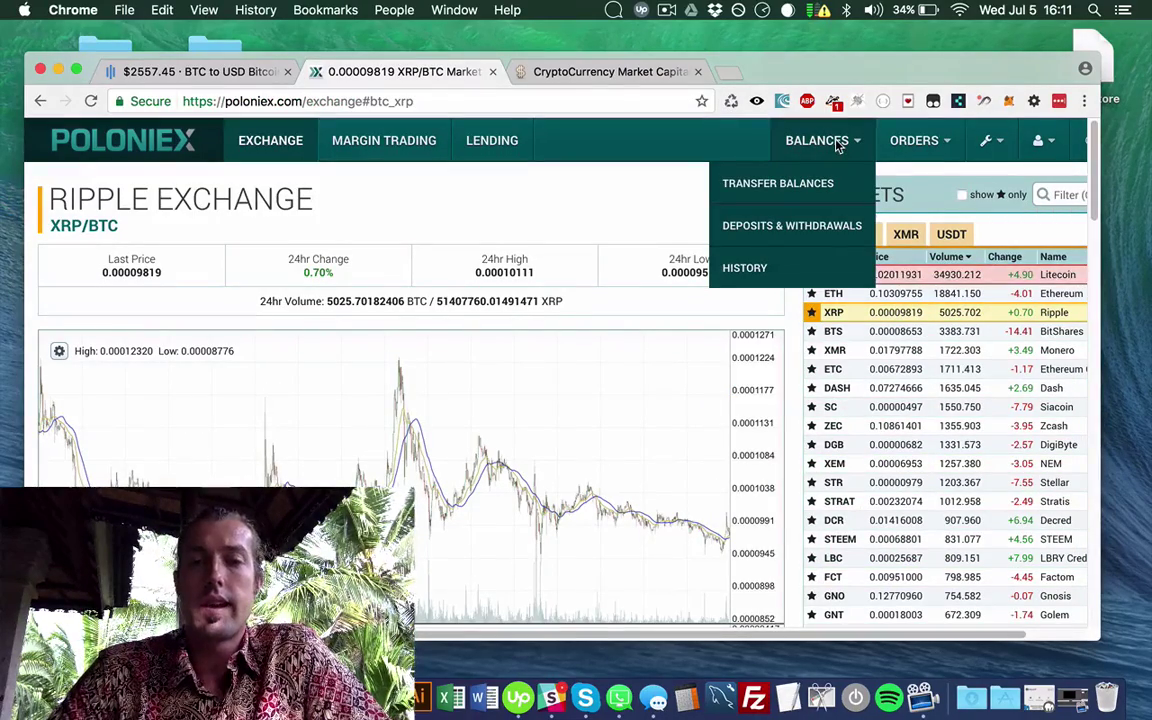
{"action": "left_click", "coordinate": [797, 227]}
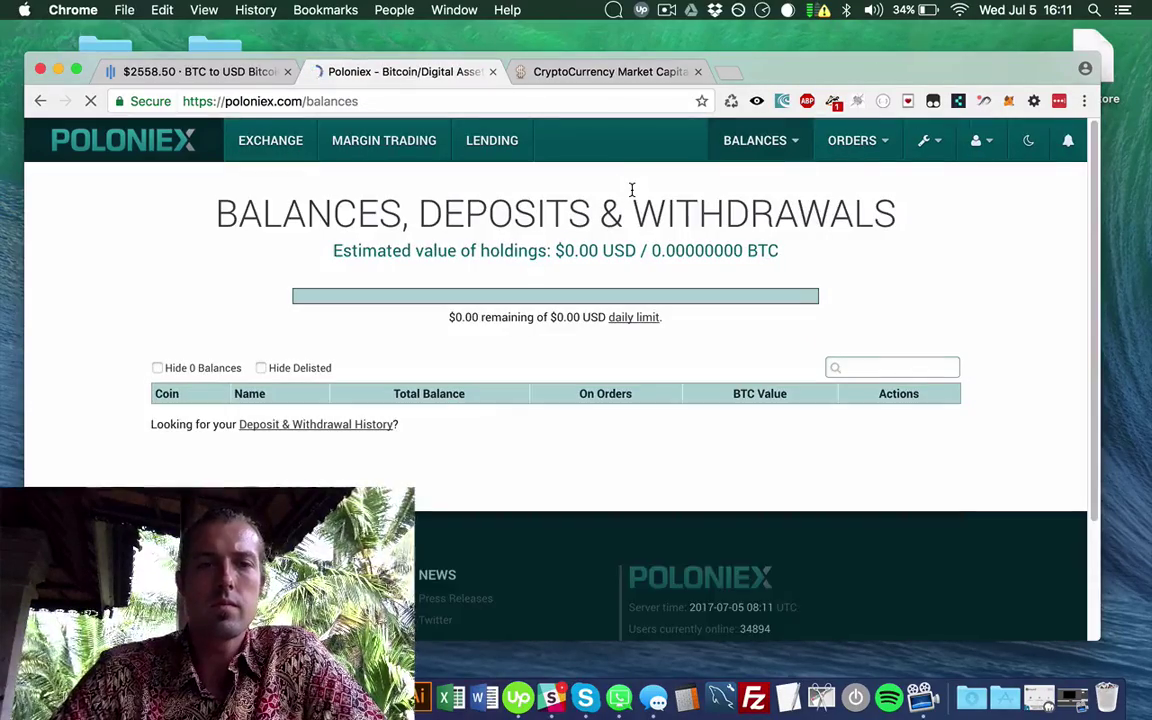
{"action": "left_click", "coordinate": [157, 368]}
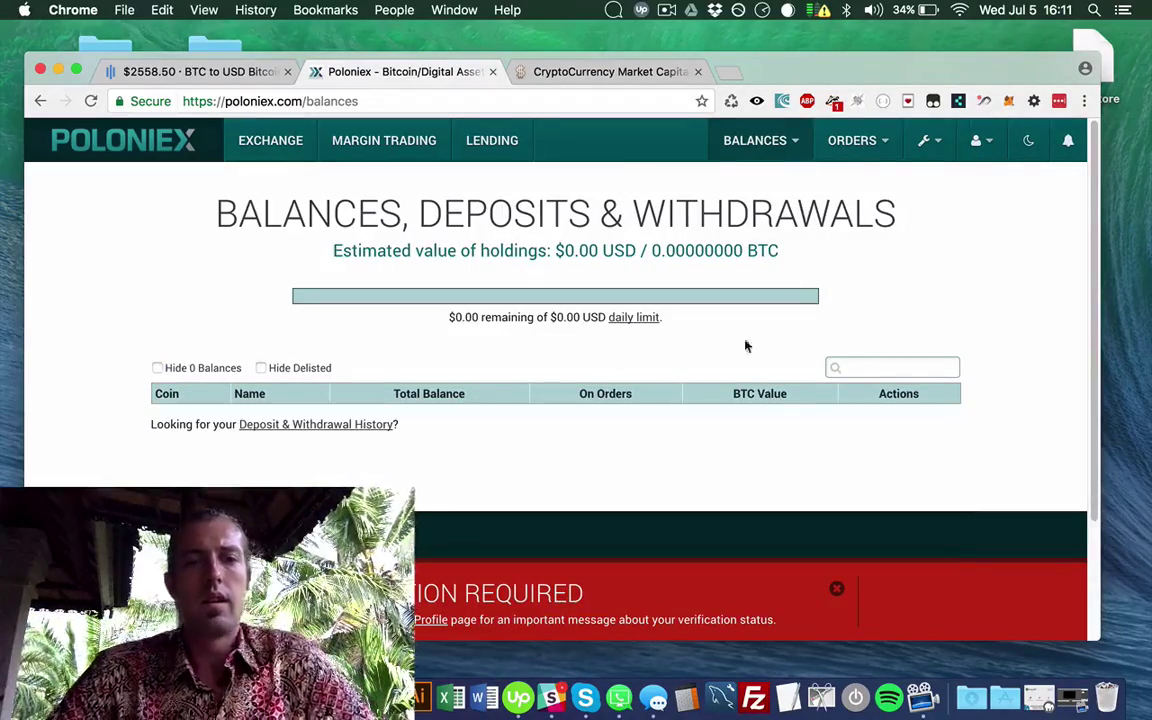
{"action": "left_click", "coordinate": [905, 367]}
{"action": "type", "text": "bitcoin"}
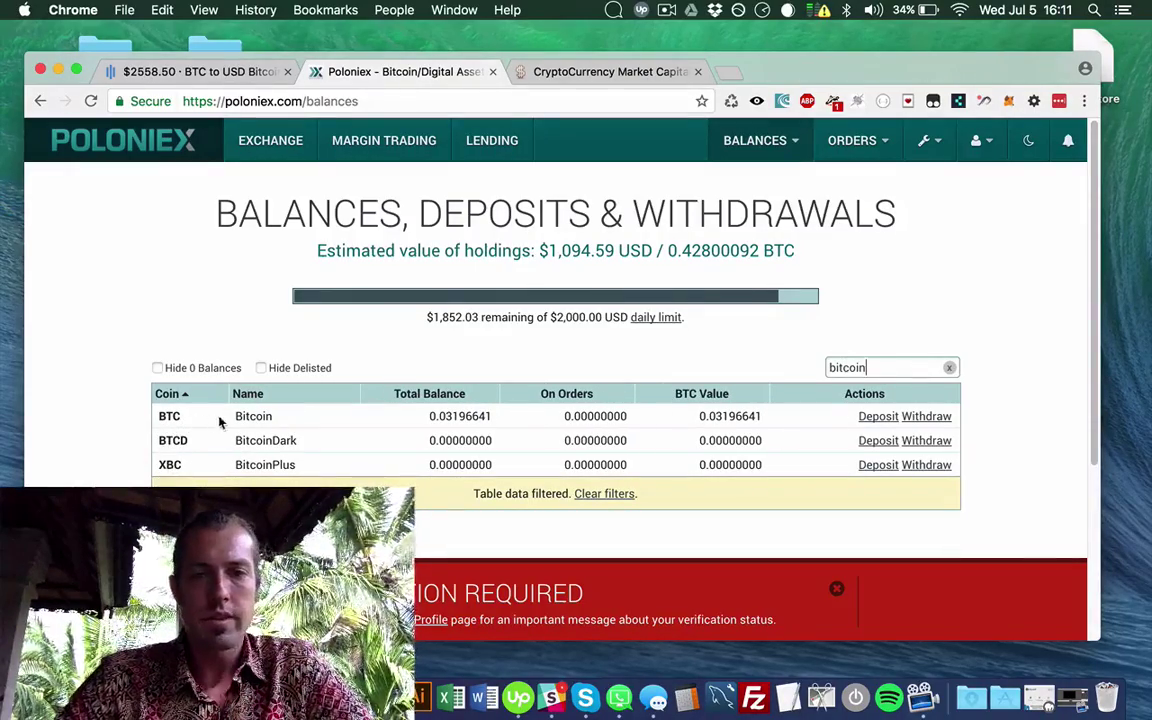
- Display the deposit address for Bitcoin (BTC) and copy the whole address
{"action": "left_click", "coordinate": [878, 418]}
{"action": "scroll", "coordinate": [878, 421], "scroll_direction": "down", "scroll_amount": 3}
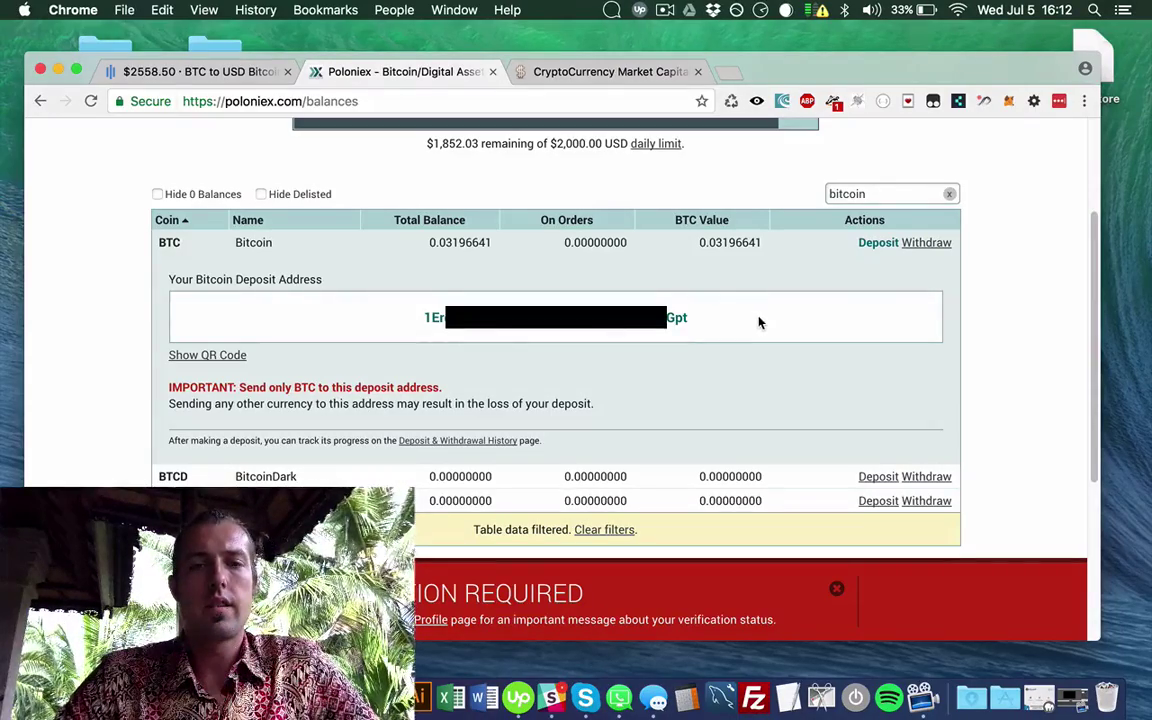
{"action": "left_click_drag", "start_coordinate": [677, 316], "coordinate": [429, 318]}
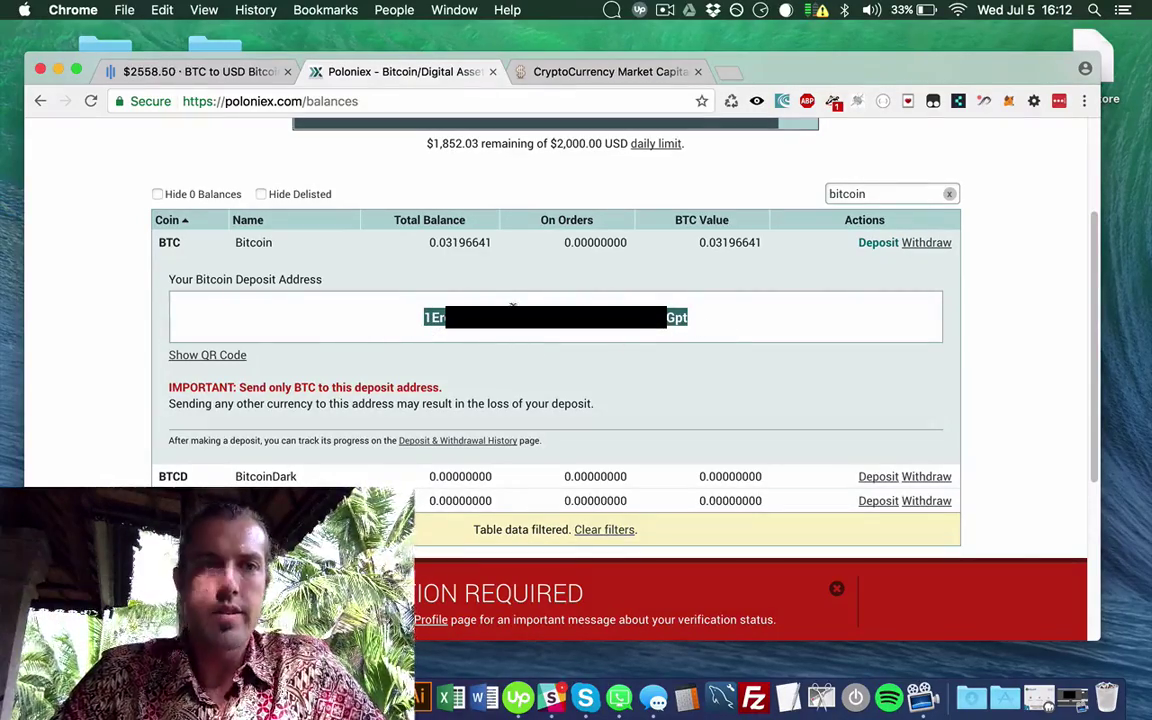
- Paste the copied Bitcoin address as the destination of the GDAX withdrawal and check it against the Poloniex deposit address
{"action": "left_click", "coordinate": [195, 71]}
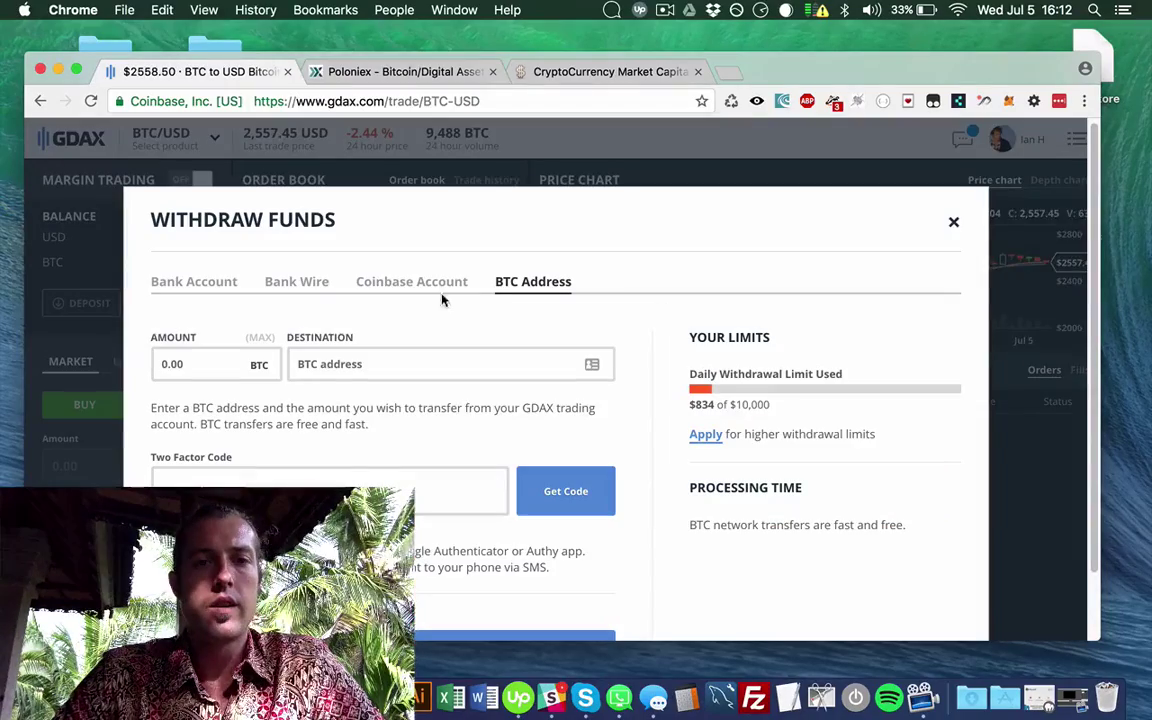
{"action": "right_click", "coordinate": [398, 362]}
{"action": "left_click", "coordinate": [463, 447]}
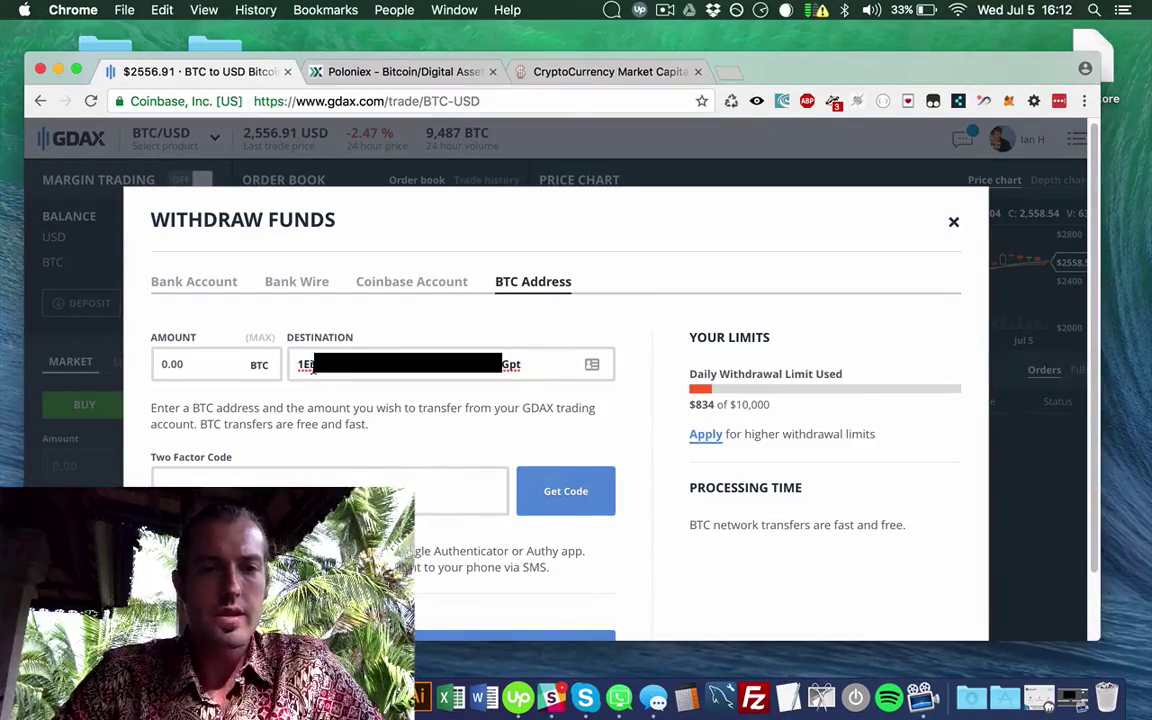
{"action": "left_click", "coordinate": [405, 71]}
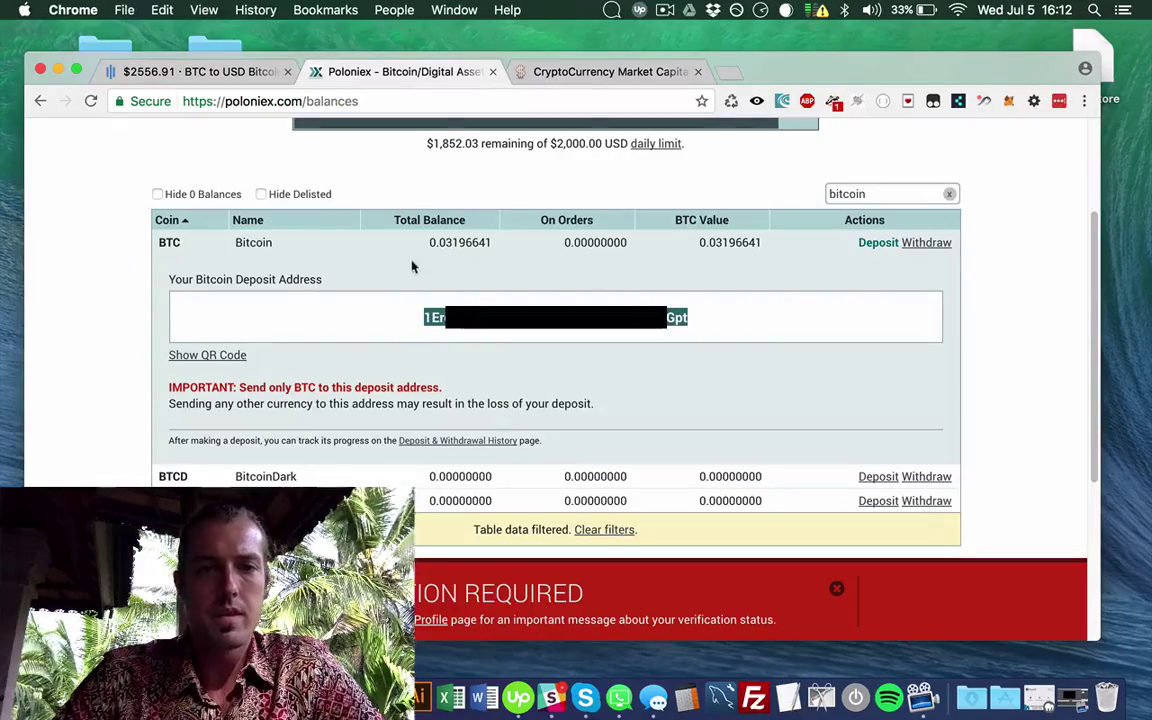
- Set the GDAX withdrawal amount to 1 BTC and enter the two-factor code
{"action": "left_click", "coordinate": [195, 71]}
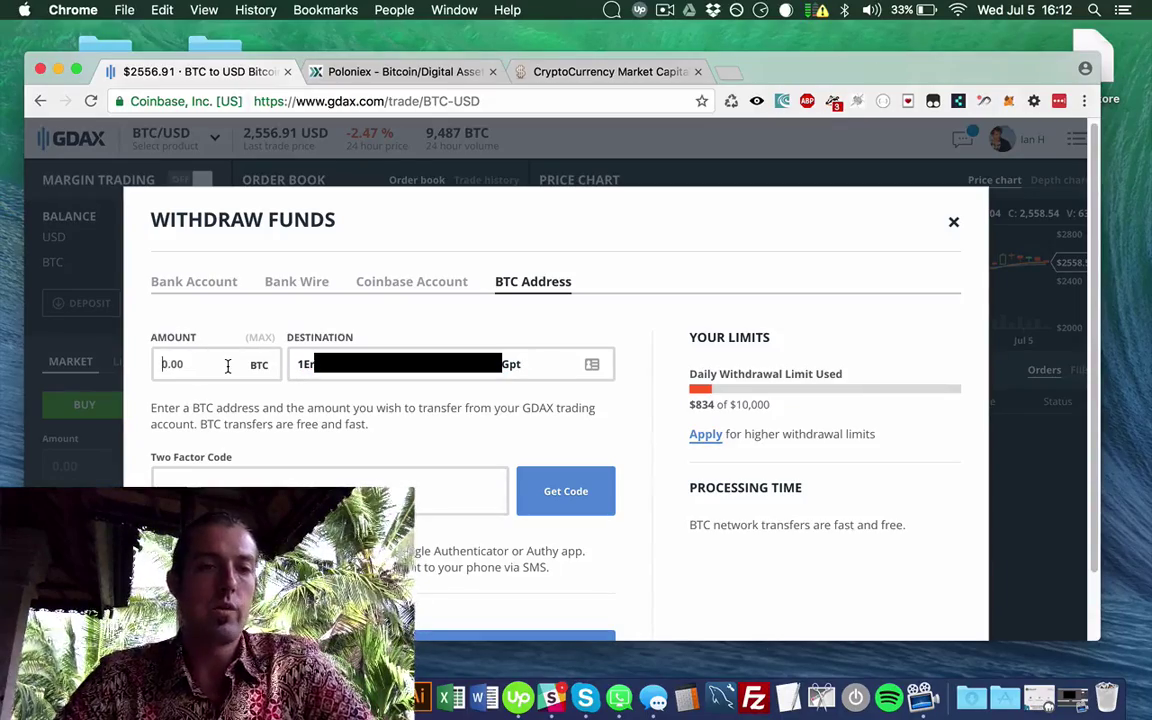
{"action": "type", "text": "1"}
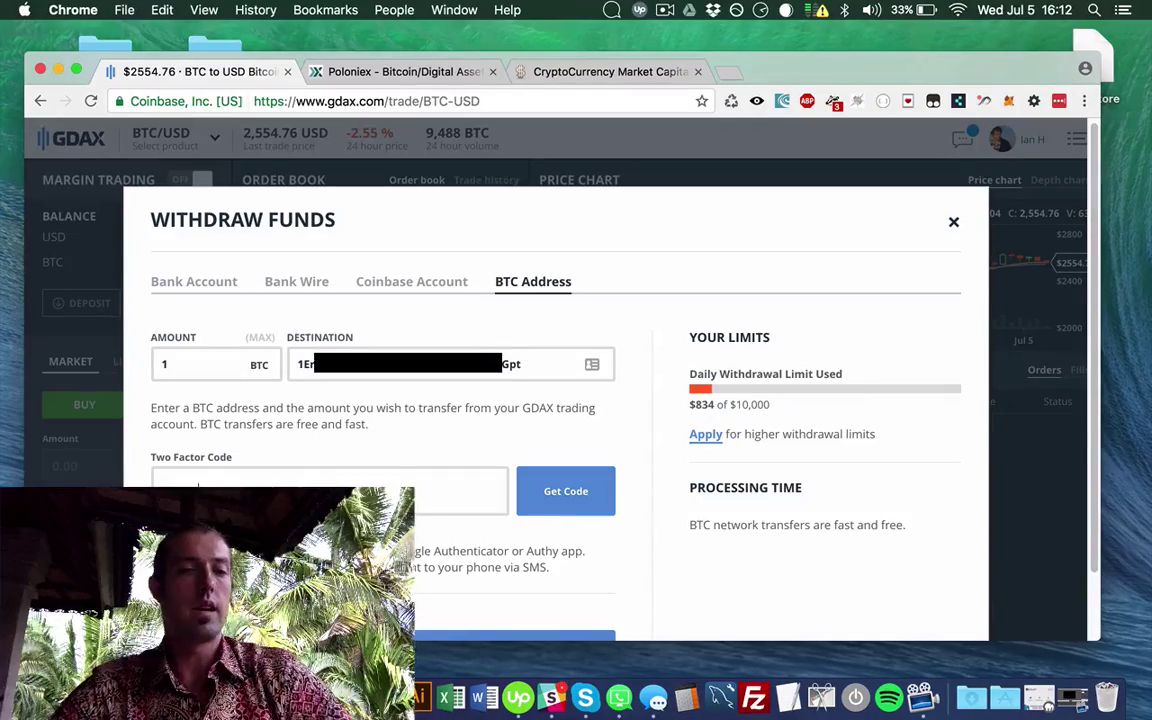
{"action": "left_click", "coordinate": [440, 500]}
{"action": "key", "text": "super+v"}
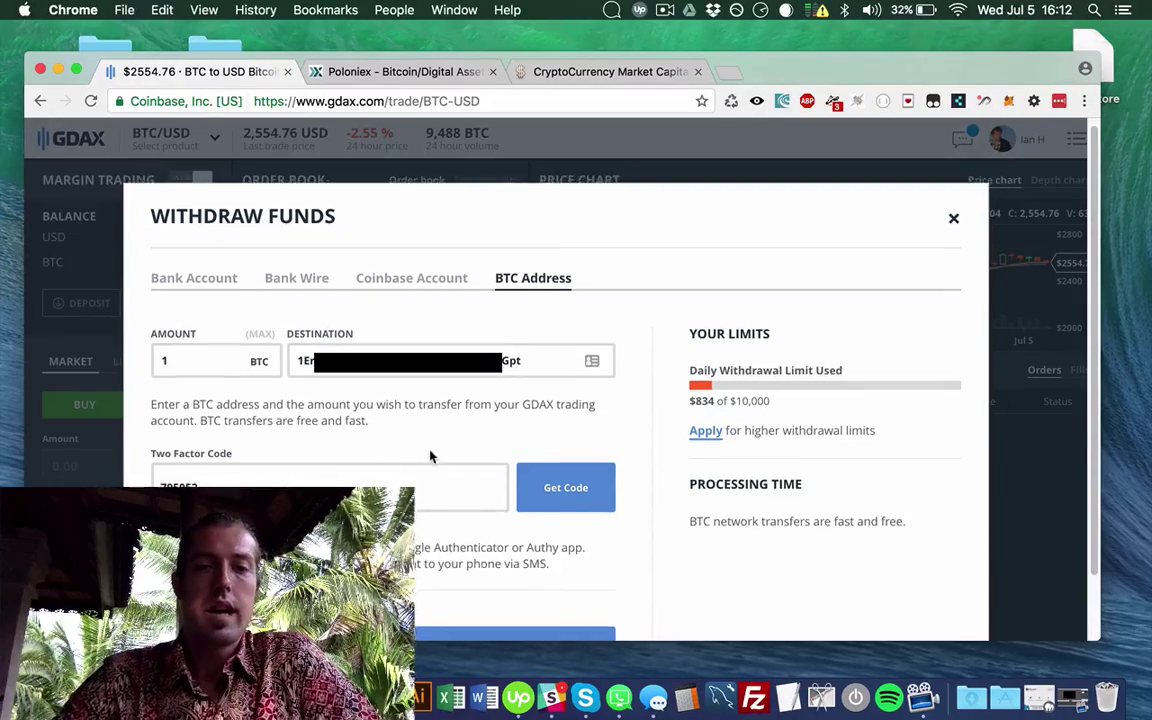
{"action": "scroll", "coordinate": [386, 404], "scroll_direction": "down", "scroll_amount": 2}
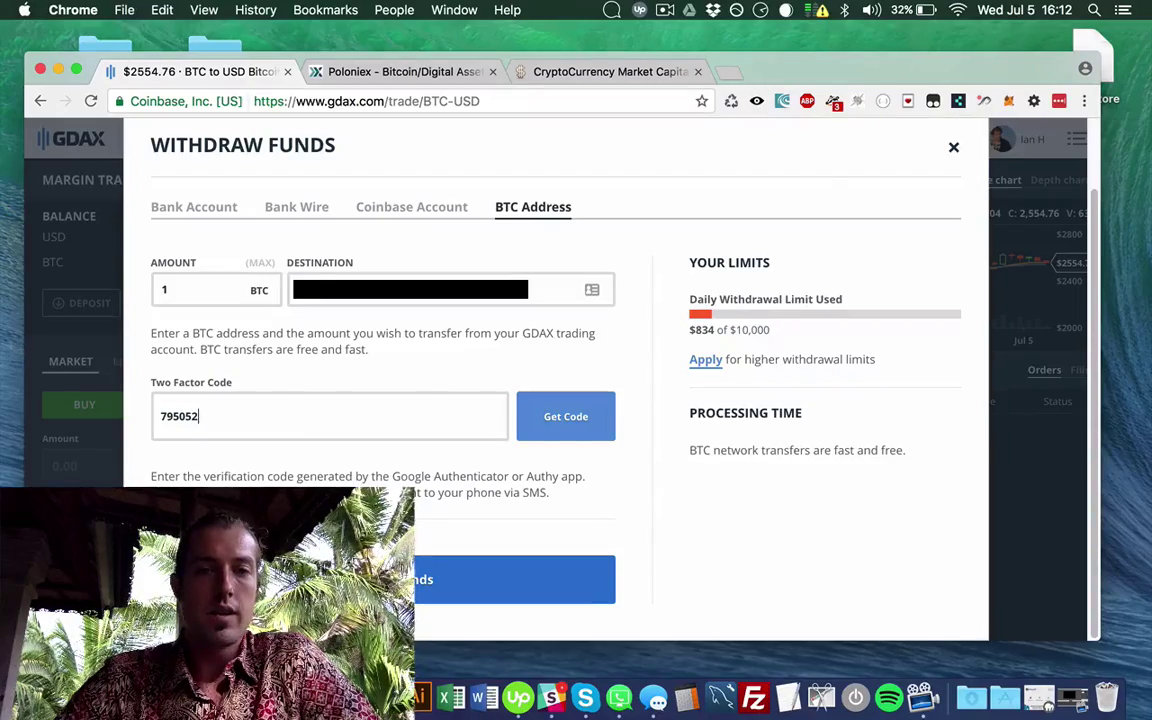
- Open the Deposit & Withdrawal History on Poloniex from the Bitcoin deposit details and reload it
{"action": "left_click", "coordinate": [409, 78]}
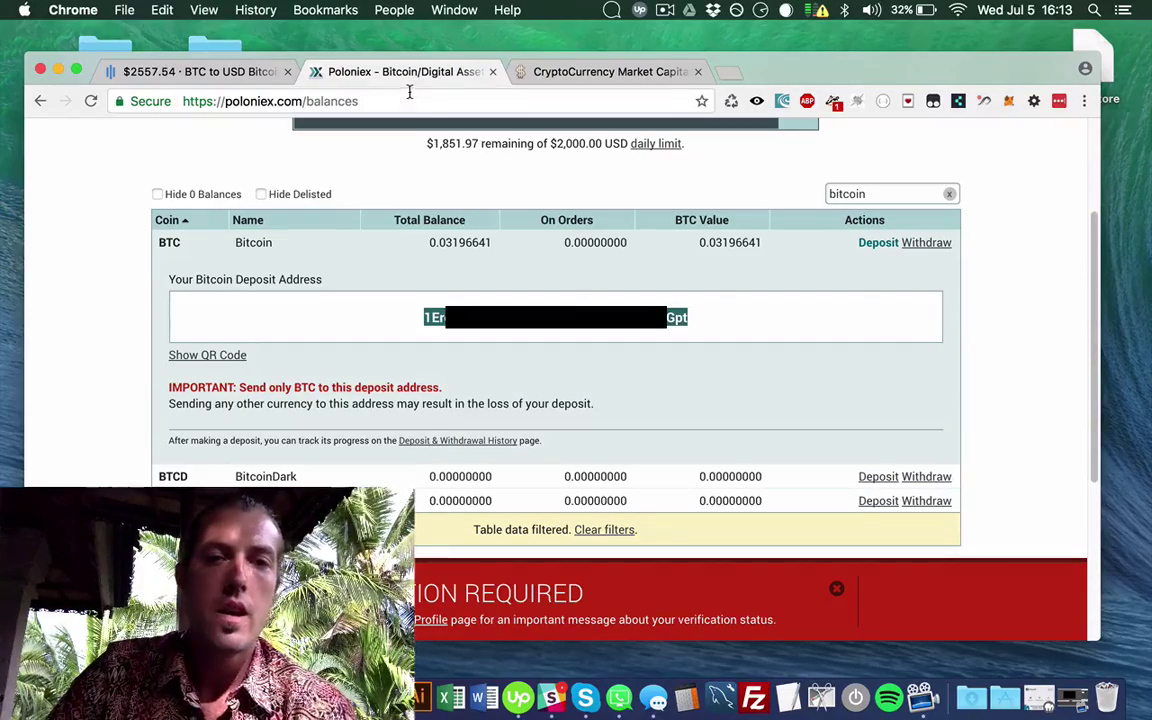
{"action": "left_click", "coordinate": [1043, 245]}
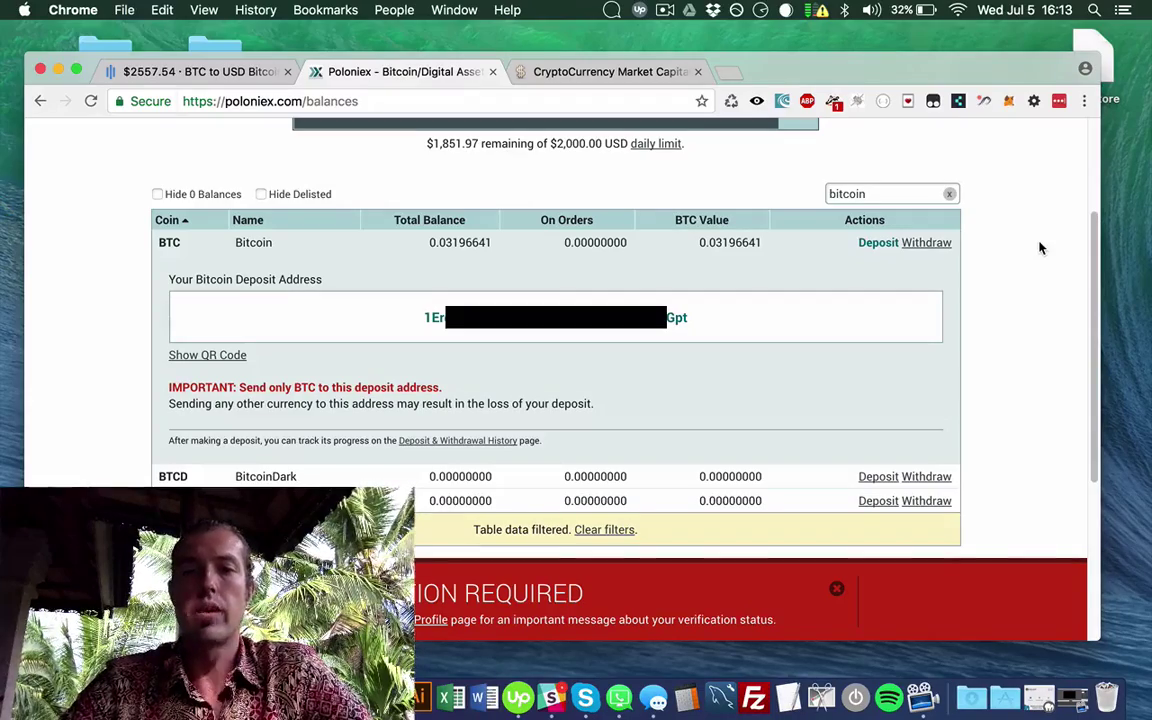
{"action": "scroll", "coordinate": [609, 419], "scroll_direction": "up", "scroll_amount": 1}
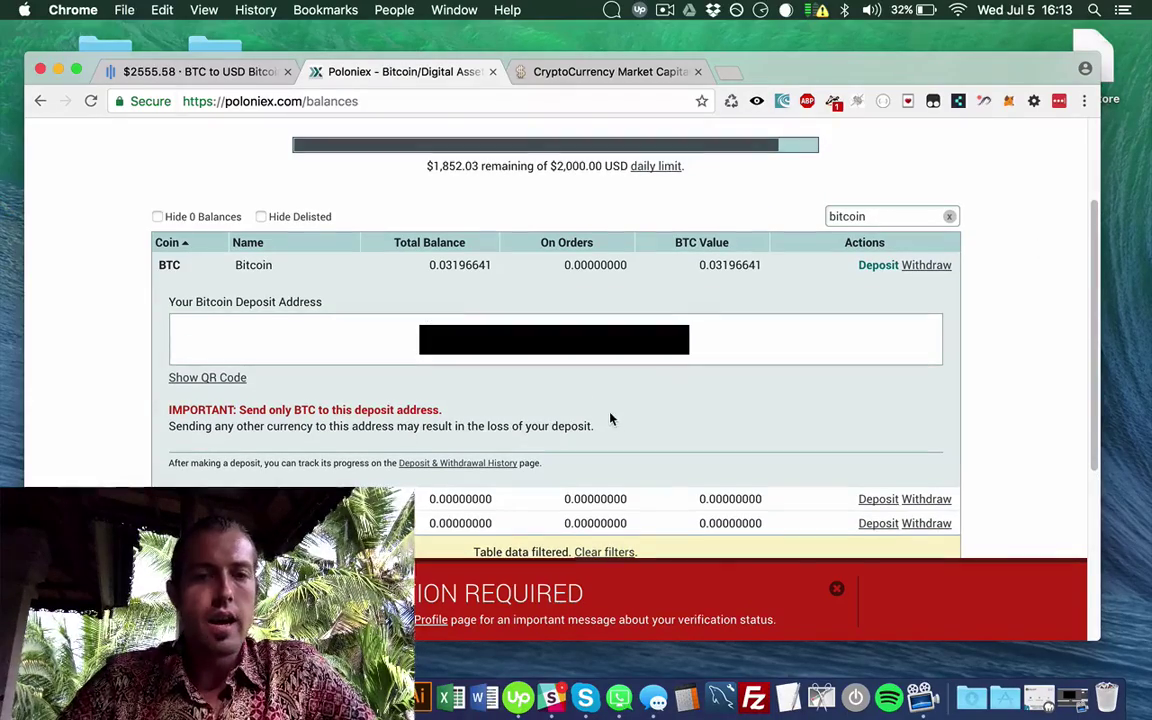
{"action": "scroll", "coordinate": [898, 347], "scroll_direction": "up", "scroll_amount": 1}
{"action": "left_click", "coordinate": [457, 466]}
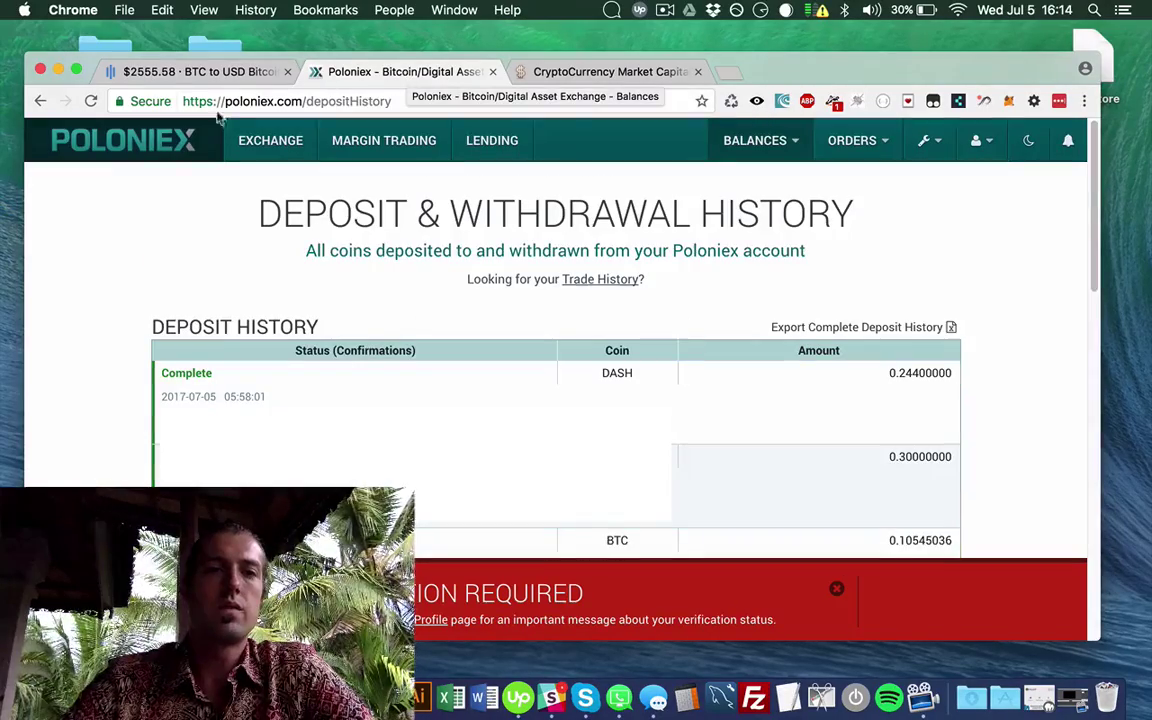
{"action": "left_click", "coordinate": [90, 101]}
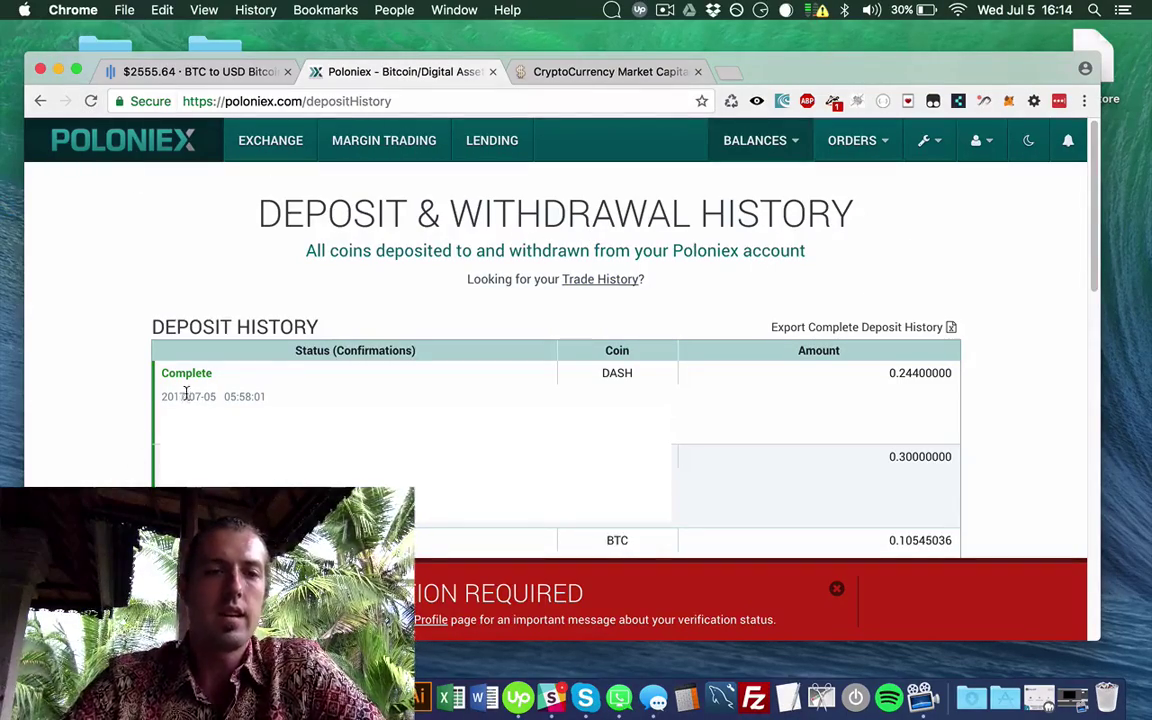
- Examine the date, coin and amount of the newest entry in the deposit history
{"action": "left_click_drag", "start_coordinate": [162, 396], "coordinate": [270, 396]}
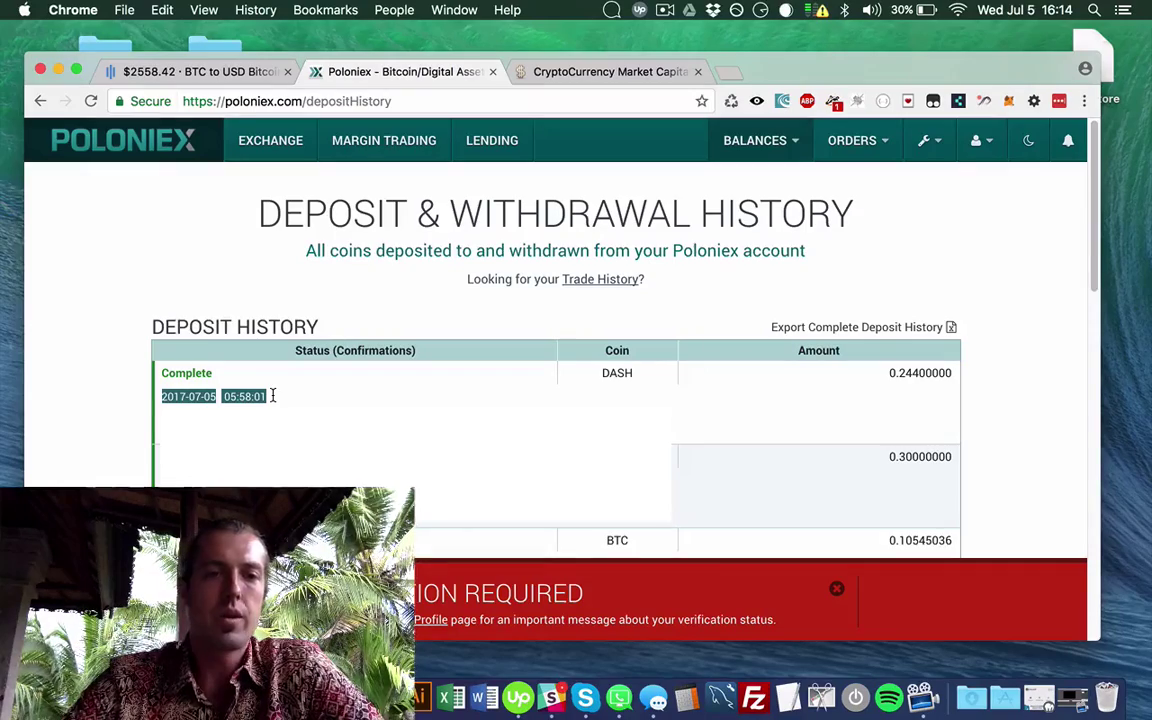
{"action": "left_click", "coordinate": [681, 391]}
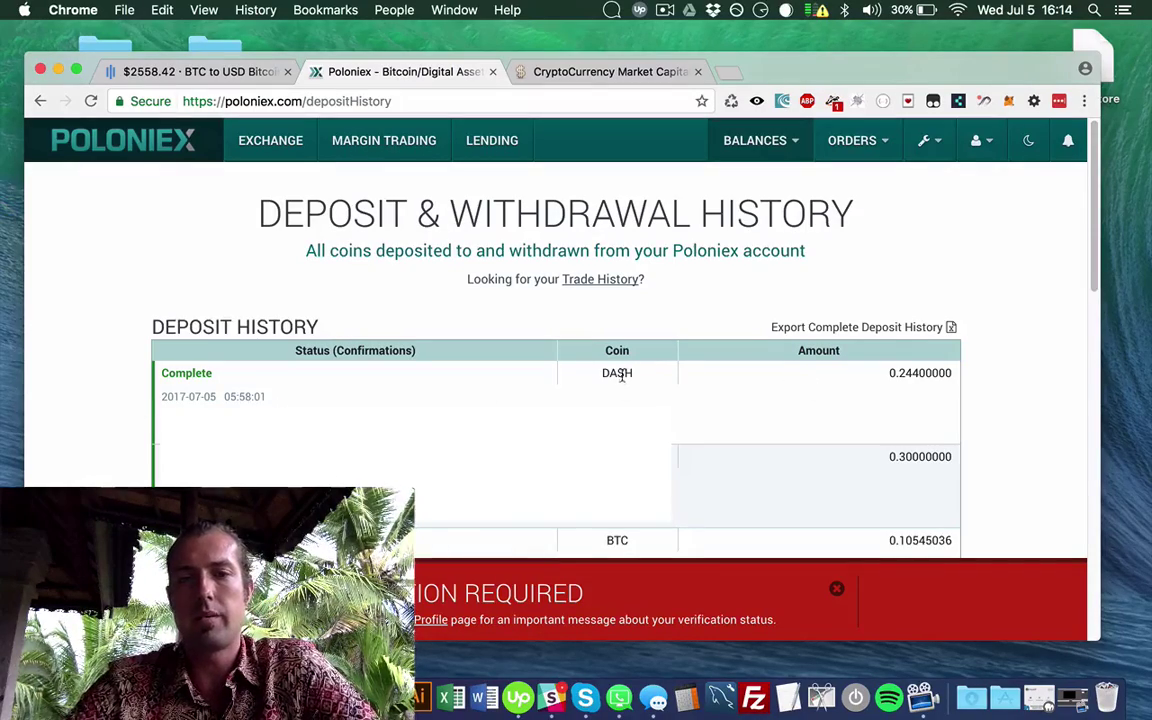
{"action": "double_click", "coordinate": [620, 373]}
{"action": "left_click", "coordinate": [670, 390]}
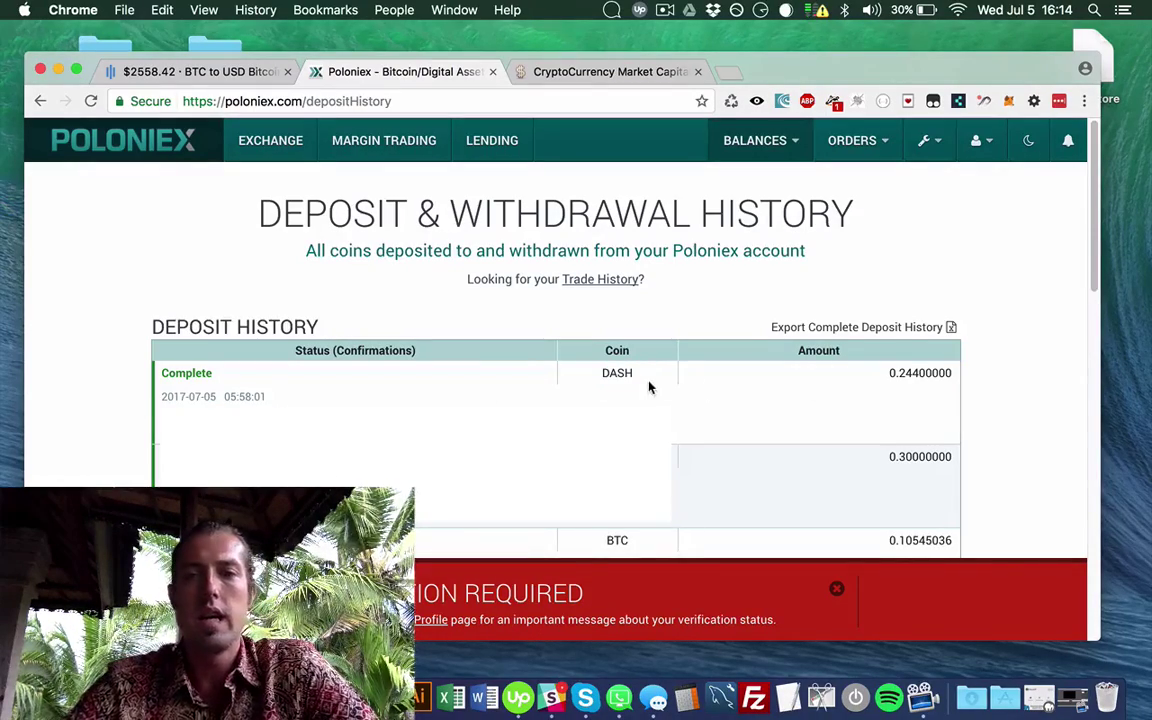
{"action": "left_click_drag", "start_coordinate": [886, 376], "coordinate": [985, 370]}
{"action": "left_click", "coordinate": [1025, 375]}
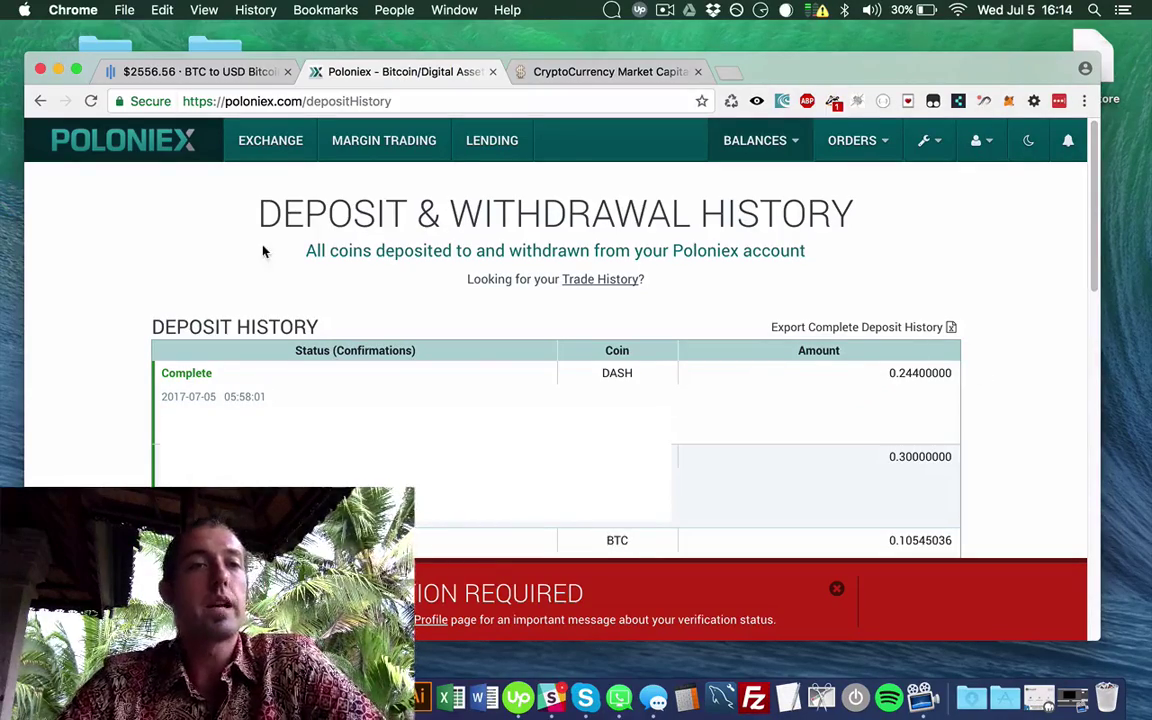
- Compare the BTC markets on the Poloniex exchange page with the products listed on GDAX
{"action": "left_click", "coordinate": [272, 147]}
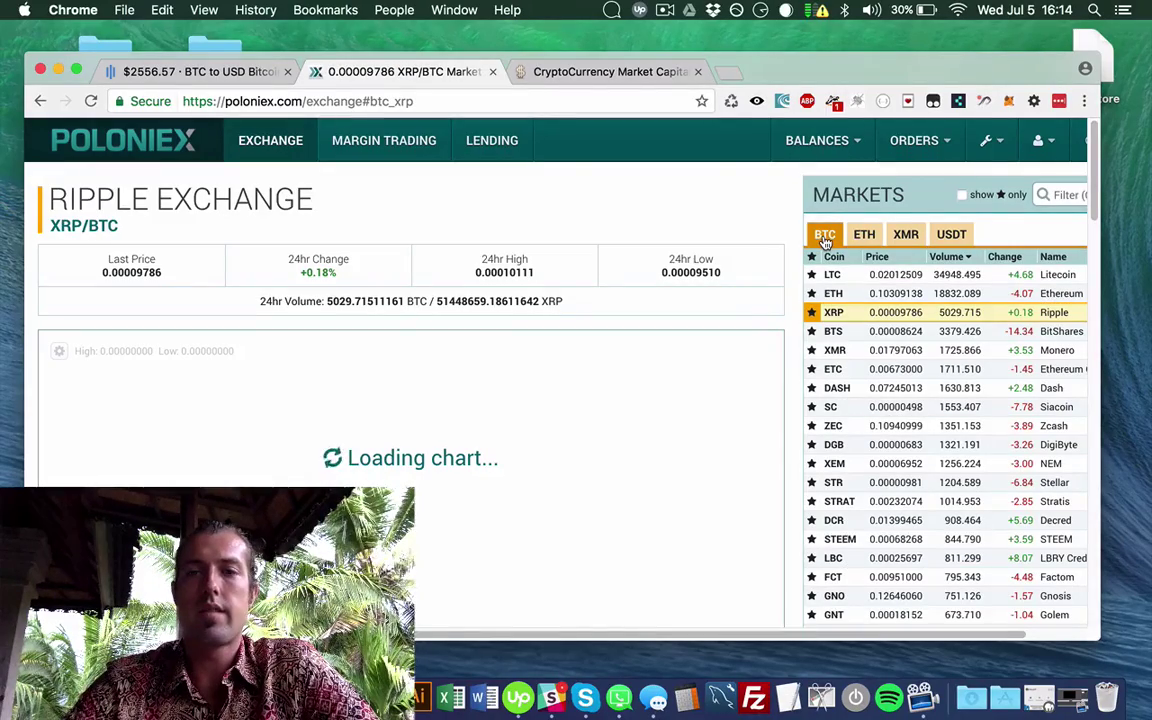
{"action": "left_click", "coordinate": [180, 72]}
{"action": "left_click", "coordinate": [172, 135]}
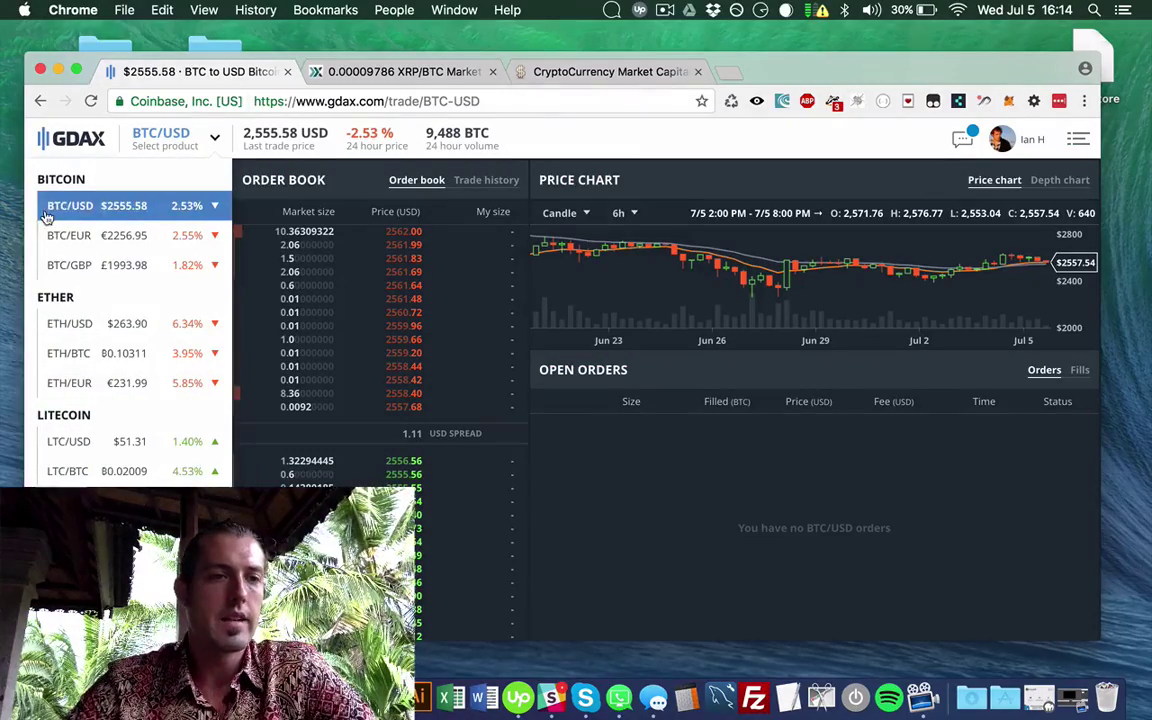
{"action": "key", "text": "Down"}
{"action": "key", "text": "Down"}
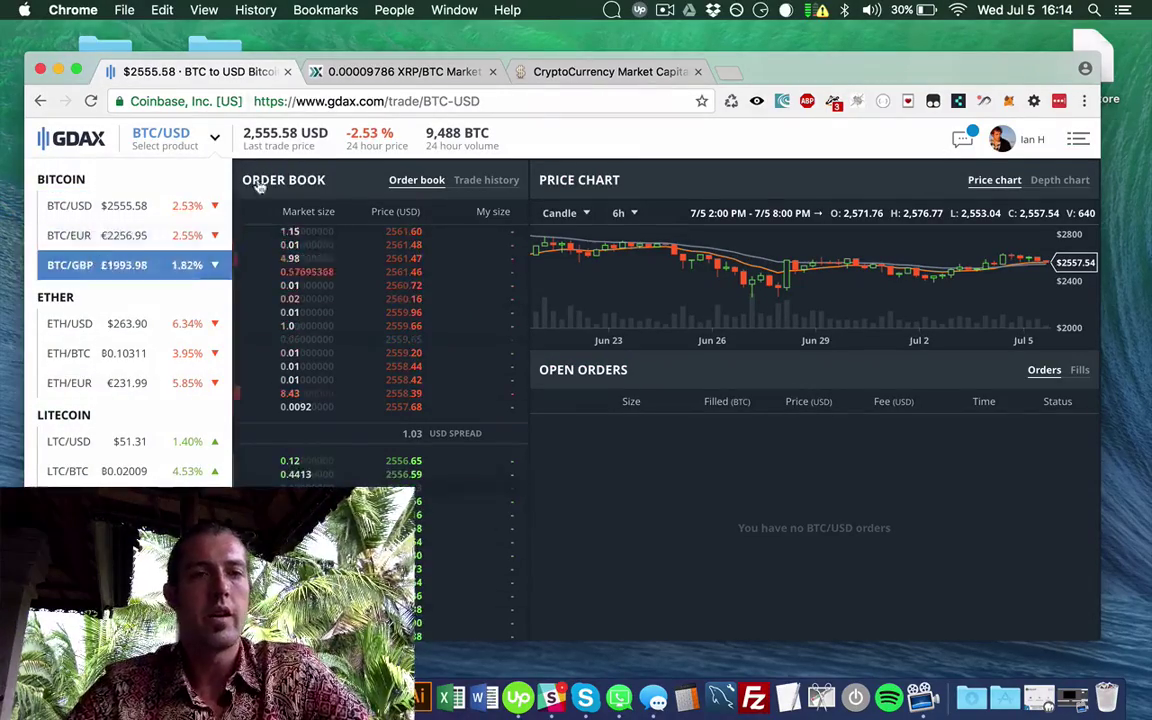
{"action": "key", "text": "Escape"}
{"action": "key", "text": "ctrl+Tab"}
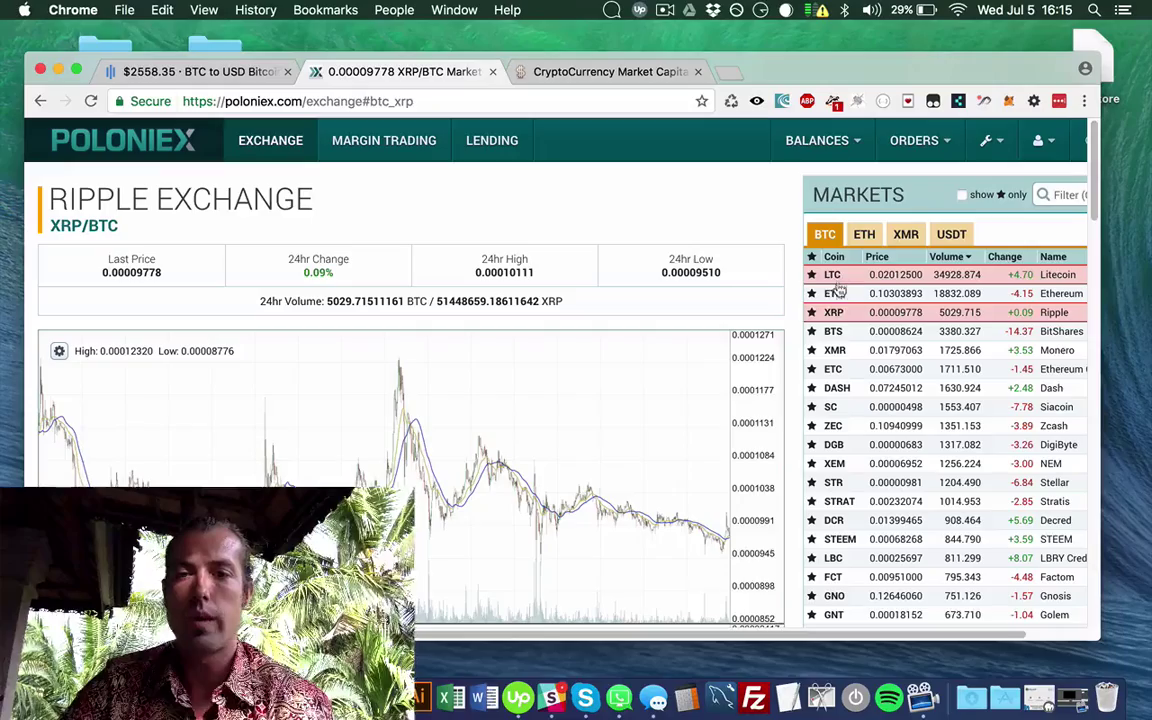
- Sort the BTC markets by change with the biggest losers first and open the BitShares market
{"action": "left_click", "coordinate": [1016, 258]}
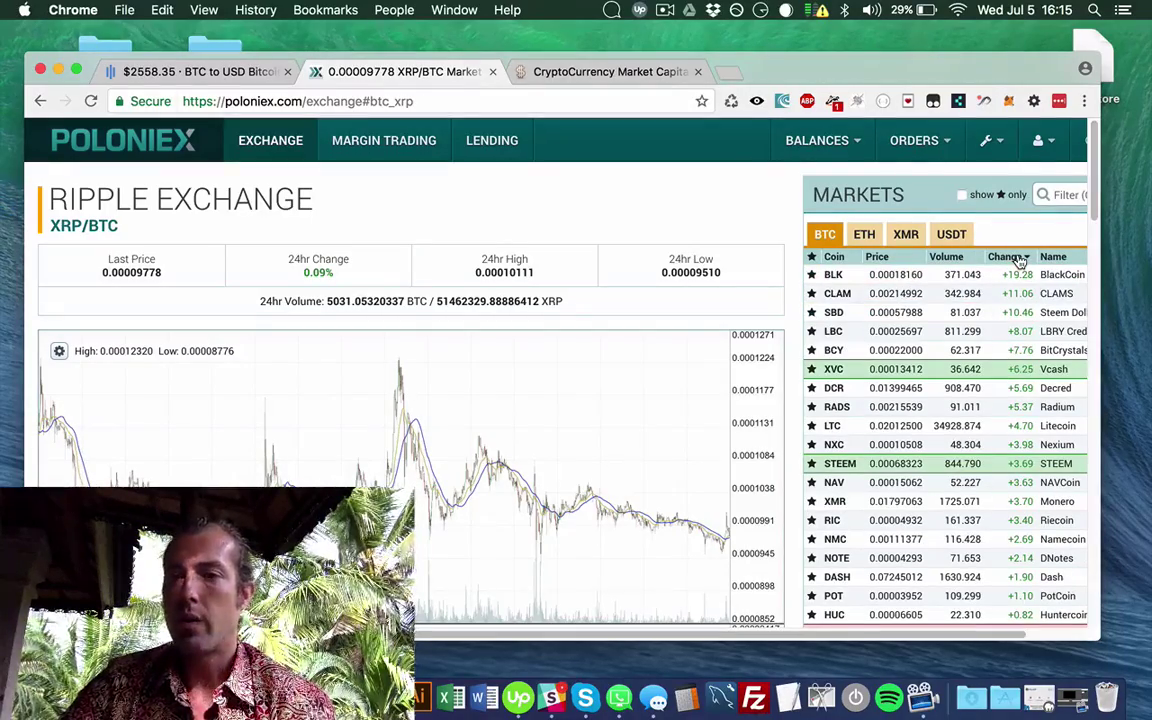
{"action": "left_click", "coordinate": [1019, 259]}
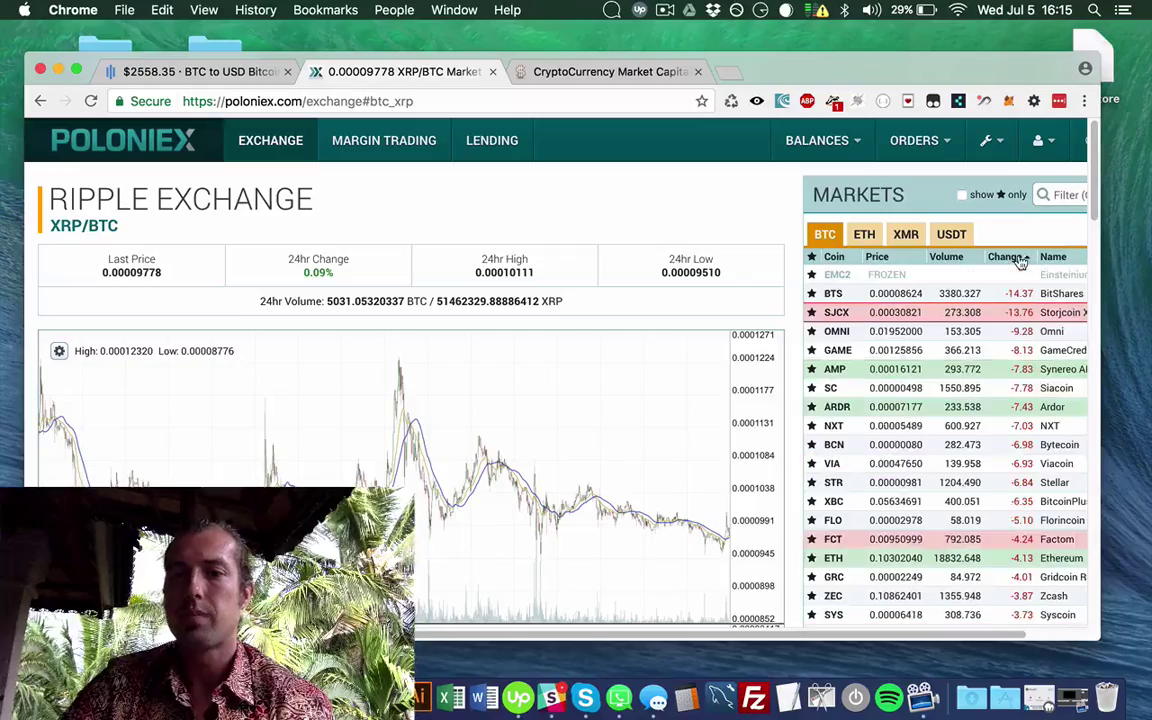
{"action": "left_click", "coordinate": [833, 295]}
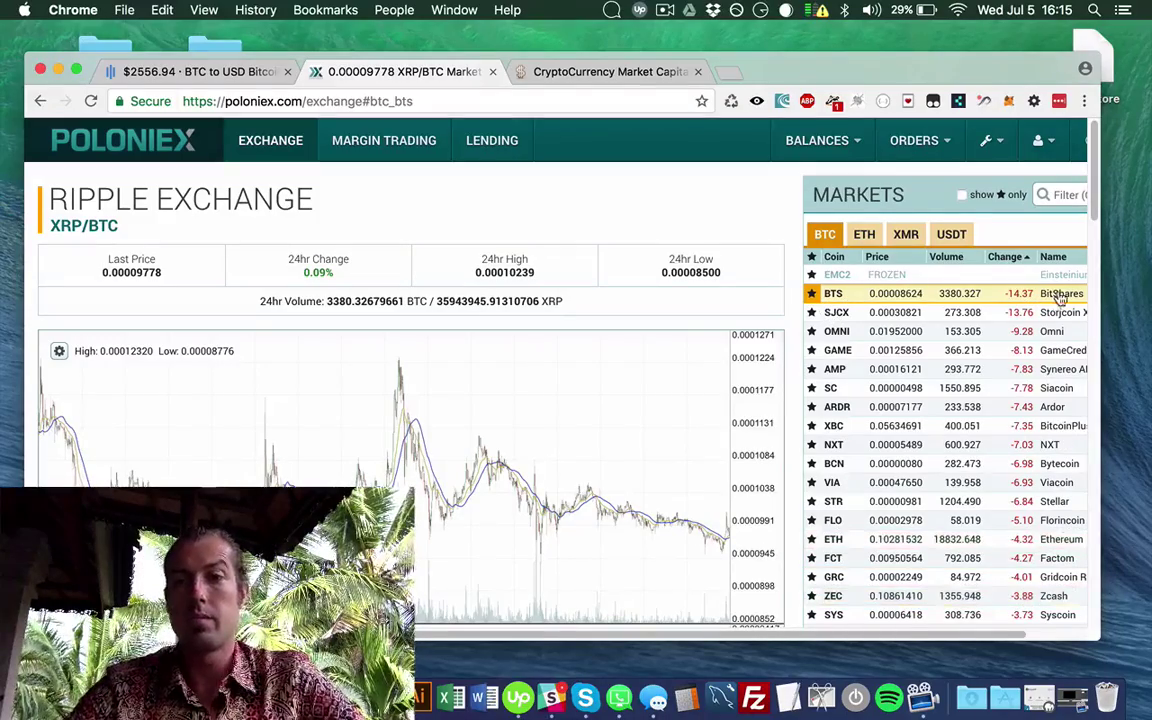
{"action": "scroll", "coordinate": [830, 280], "scroll_direction": "down", "scroll_amount": 1}
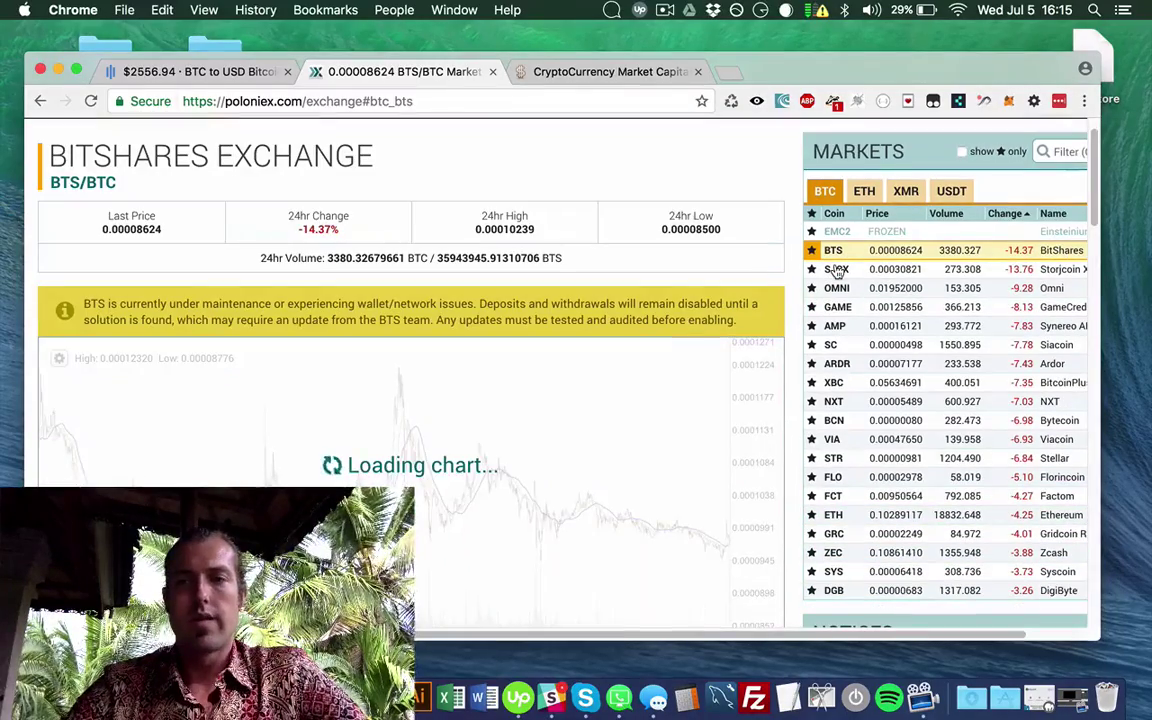
- Open the Storjcoin X market, look over its price chart, and sort the BTC markets by highest volume
{"action": "left_click", "coordinate": [836, 270]}
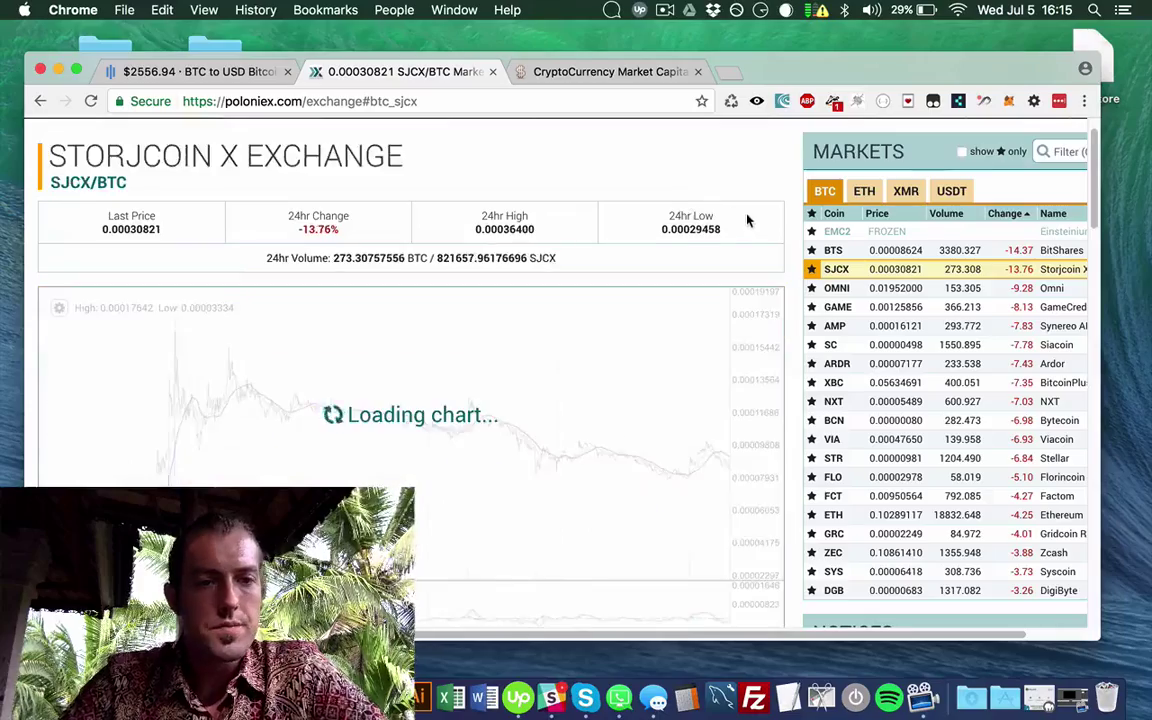
{"action": "scroll", "coordinate": [690, 145], "scroll_direction": "down", "scroll_amount": 3}
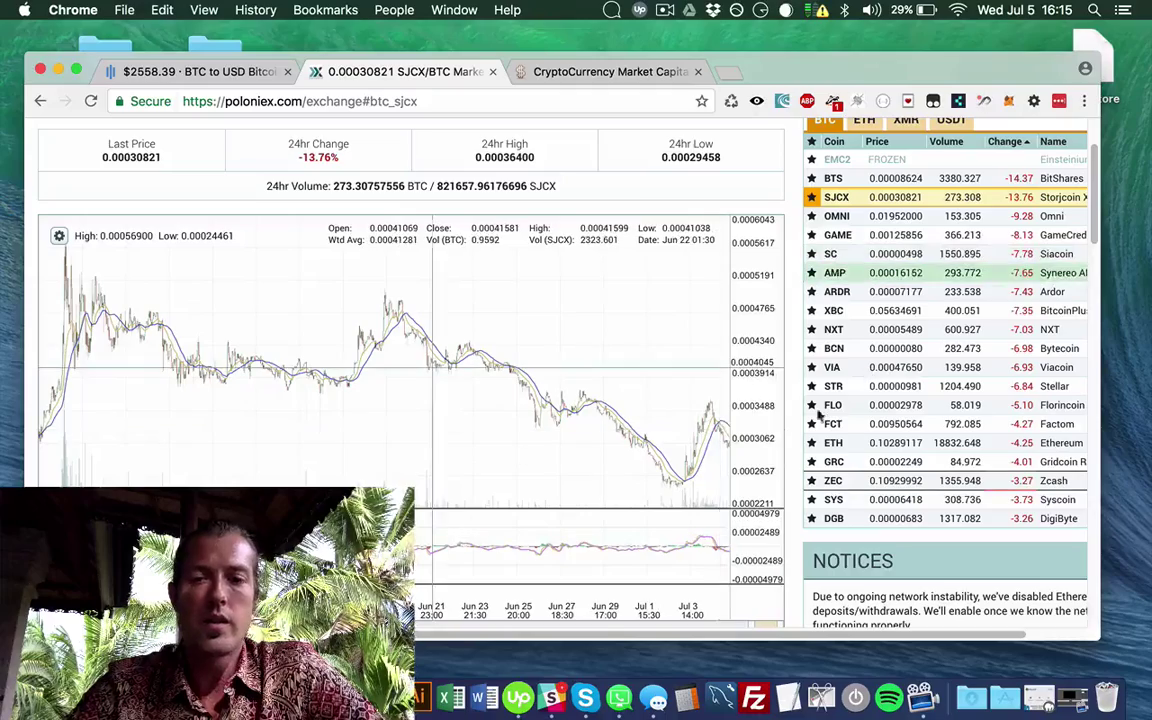
{"action": "scroll", "coordinate": [786, 503], "scroll_direction": "down", "scroll_amount": 2}
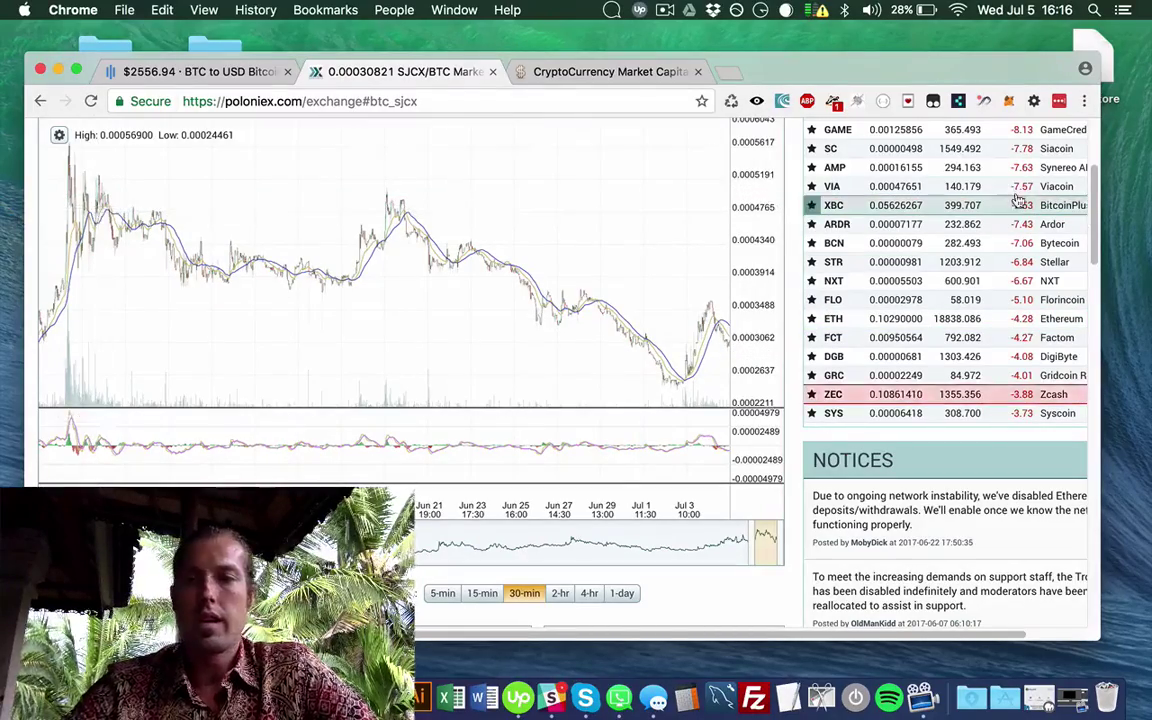
{"action": "scroll", "coordinate": [800, 470], "scroll_direction": "down", "scroll_amount": 1}
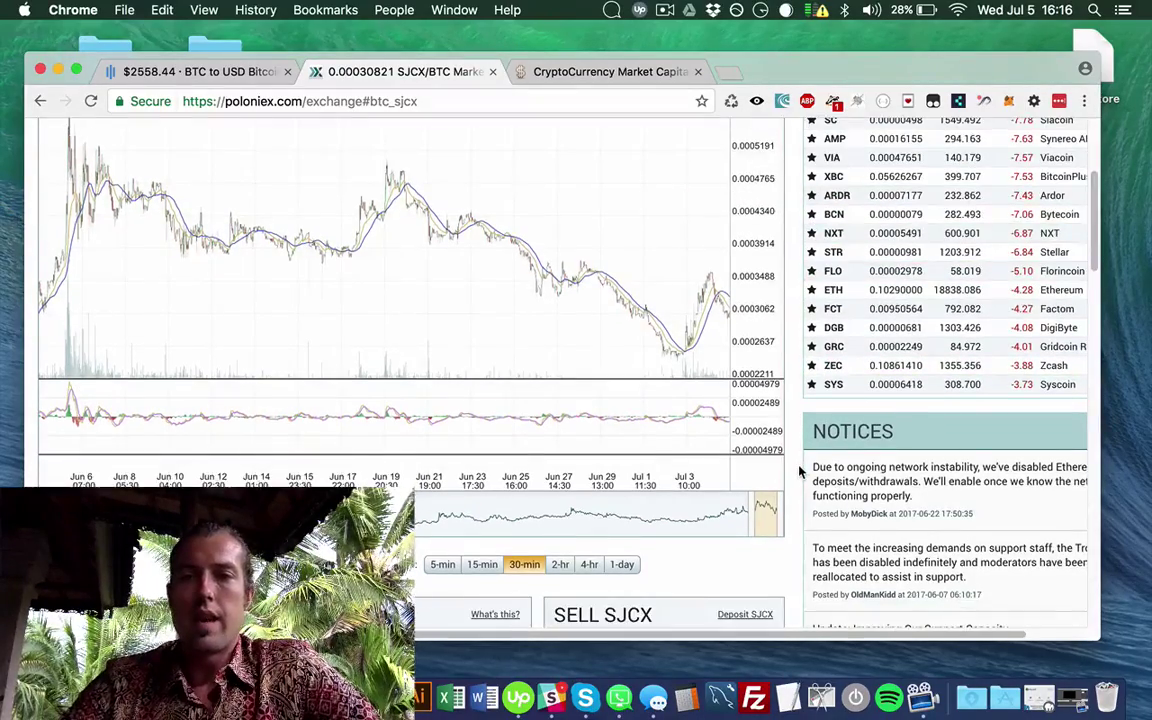
{"action": "scroll", "coordinate": [800, 470], "scroll_direction": "up", "scroll_amount": 5}
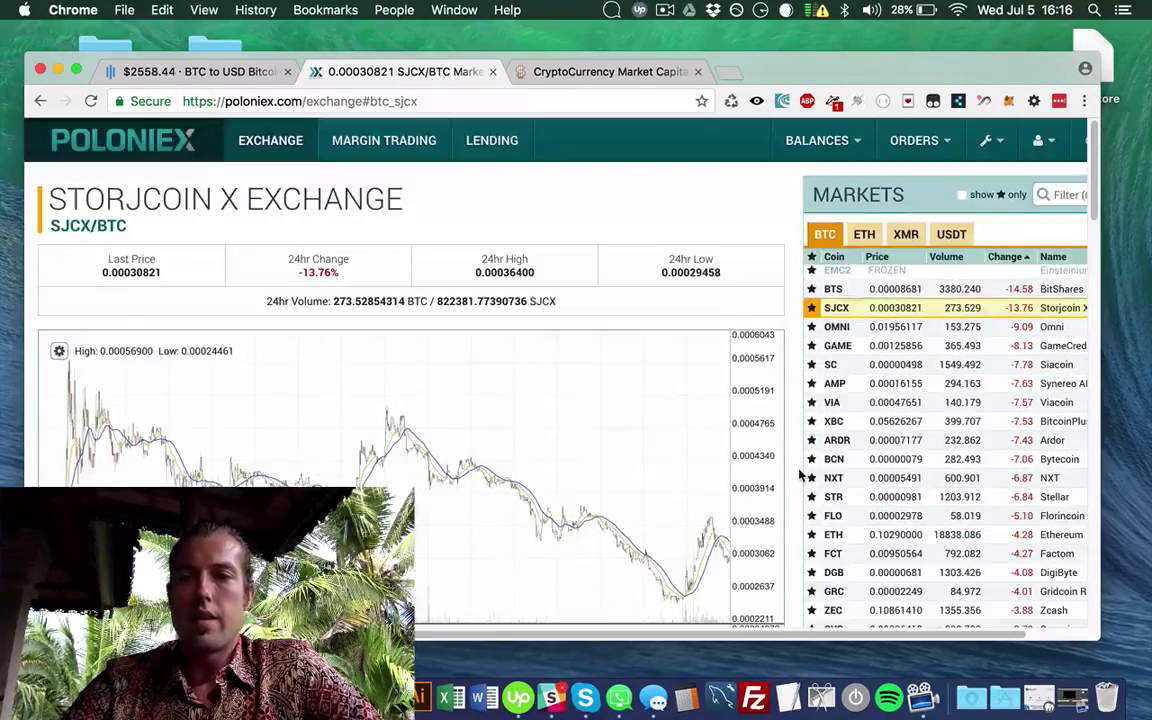
{"action": "left_click", "coordinate": [984, 258]}
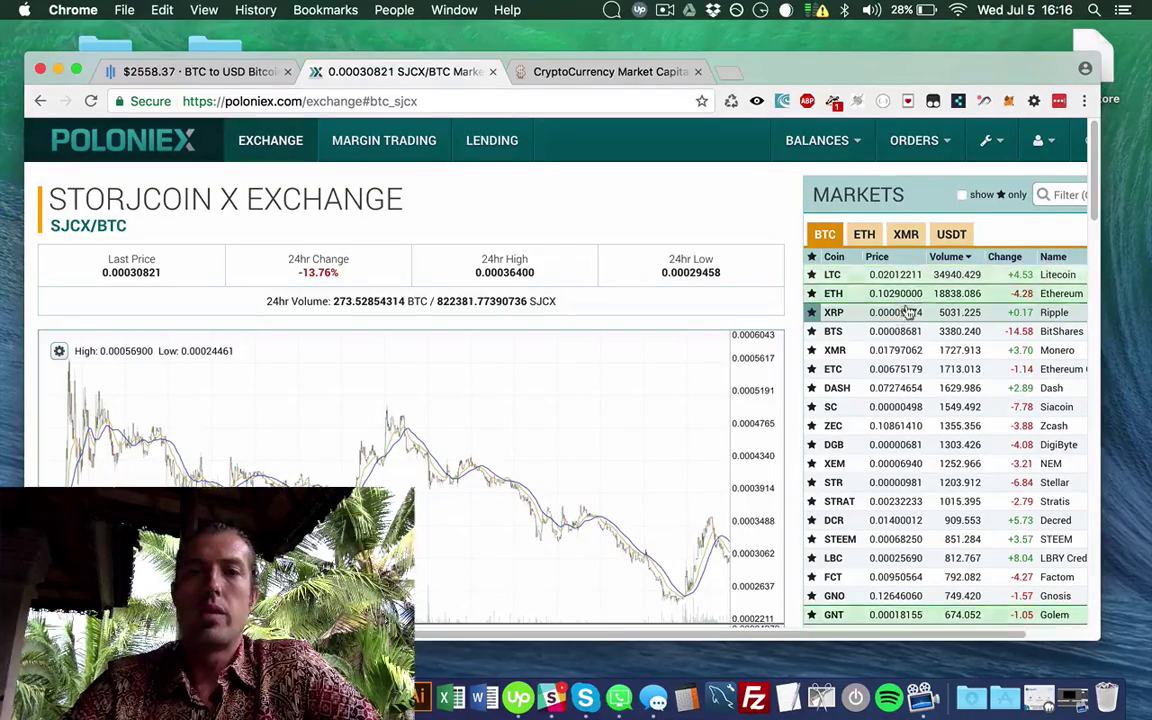
- Switch to CoinMarketCap, sort the currencies by largest market cap, and review the top-ranked coins down to Ripple
{"action": "left_click", "coordinate": [606, 72]}
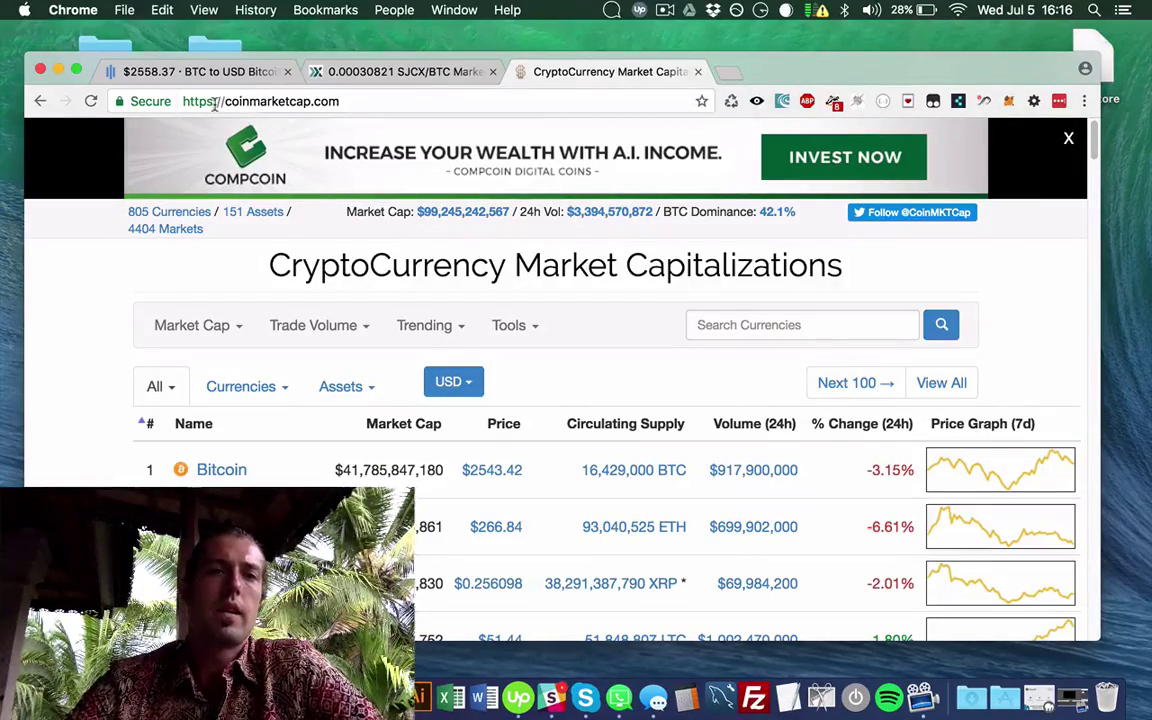
{"action": "left_click", "coordinate": [356, 99]}
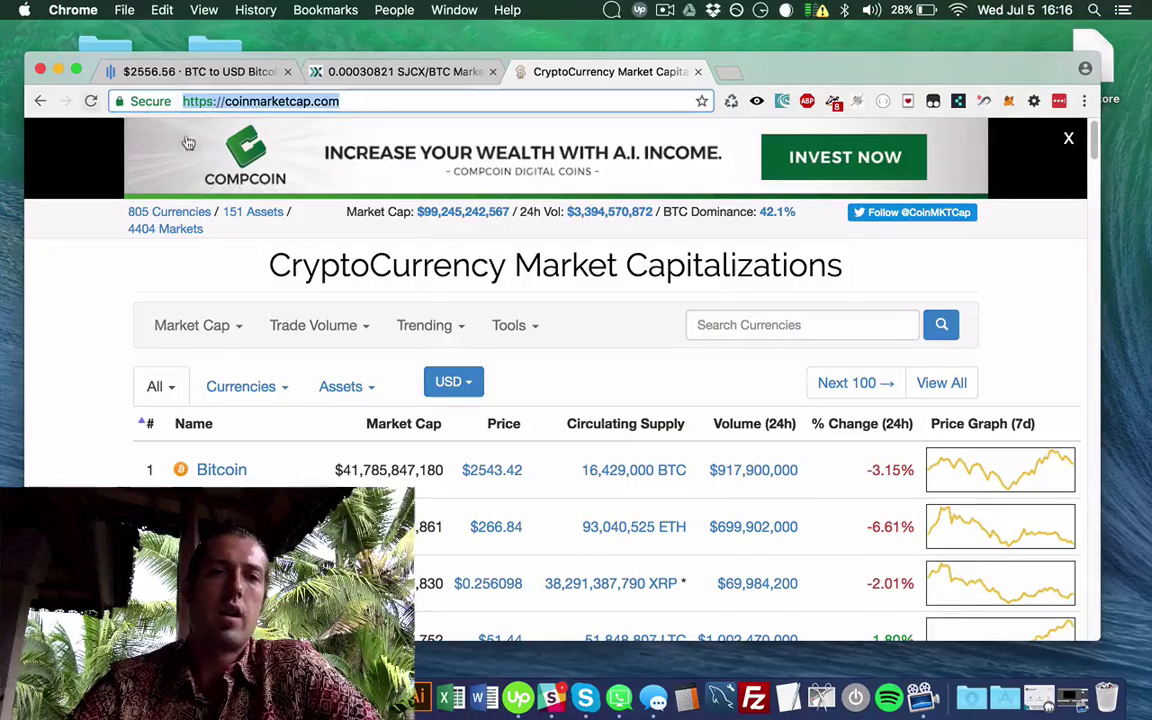
{"action": "left_click", "coordinate": [76, 310]}
{"action": "scroll", "coordinate": [76, 309], "scroll_direction": "down", "scroll_amount": 5}
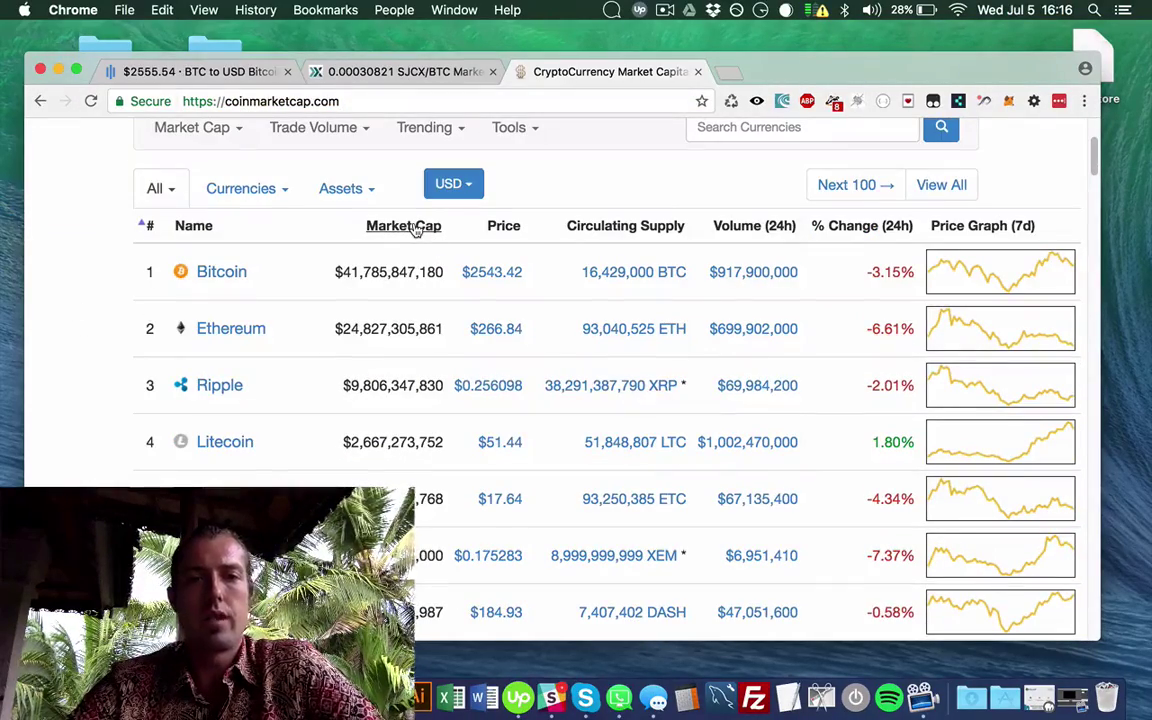
{"action": "left_click", "coordinate": [403, 226]}
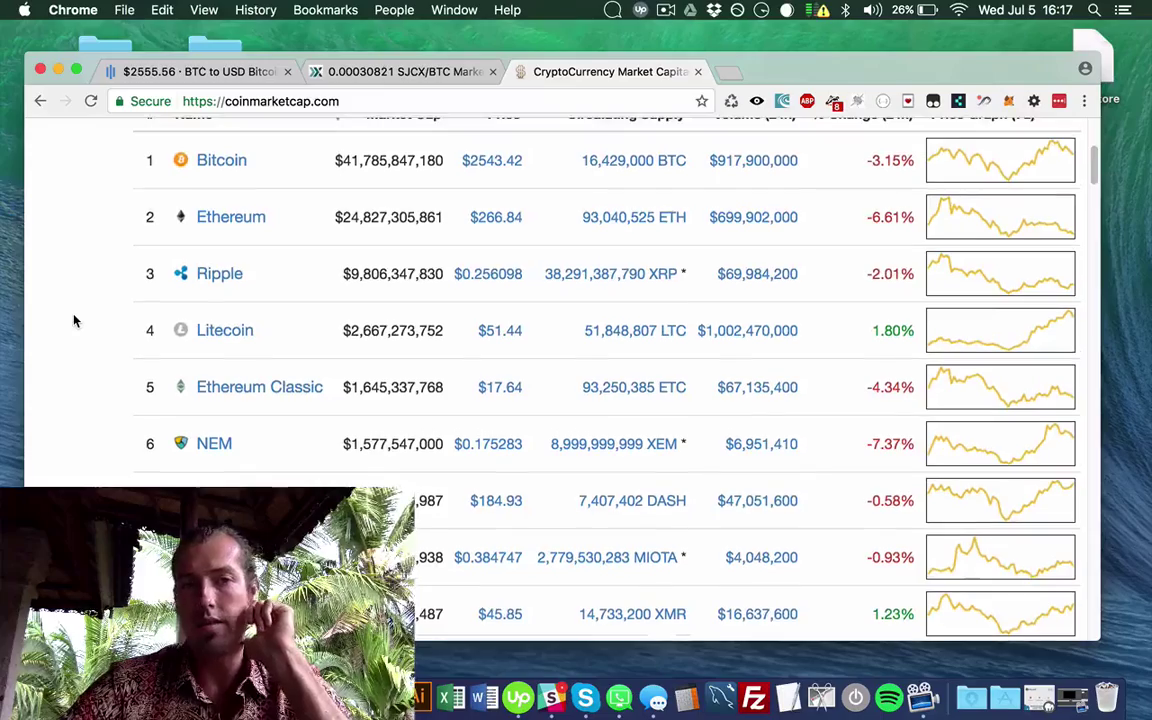
{"action": "scroll", "coordinate": [66, 282], "scroll_direction": "up", "scroll_amount": 3}
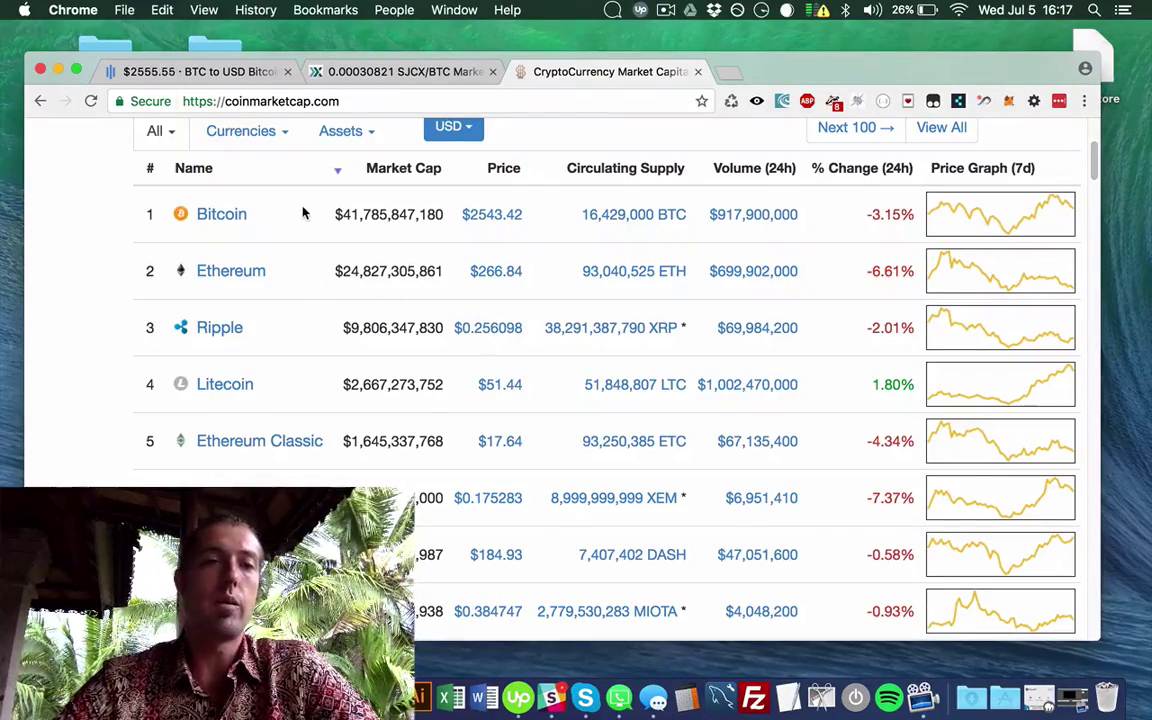
{"action": "scroll", "coordinate": [98, 226], "scroll_direction": "down", "scroll_amount": 2}
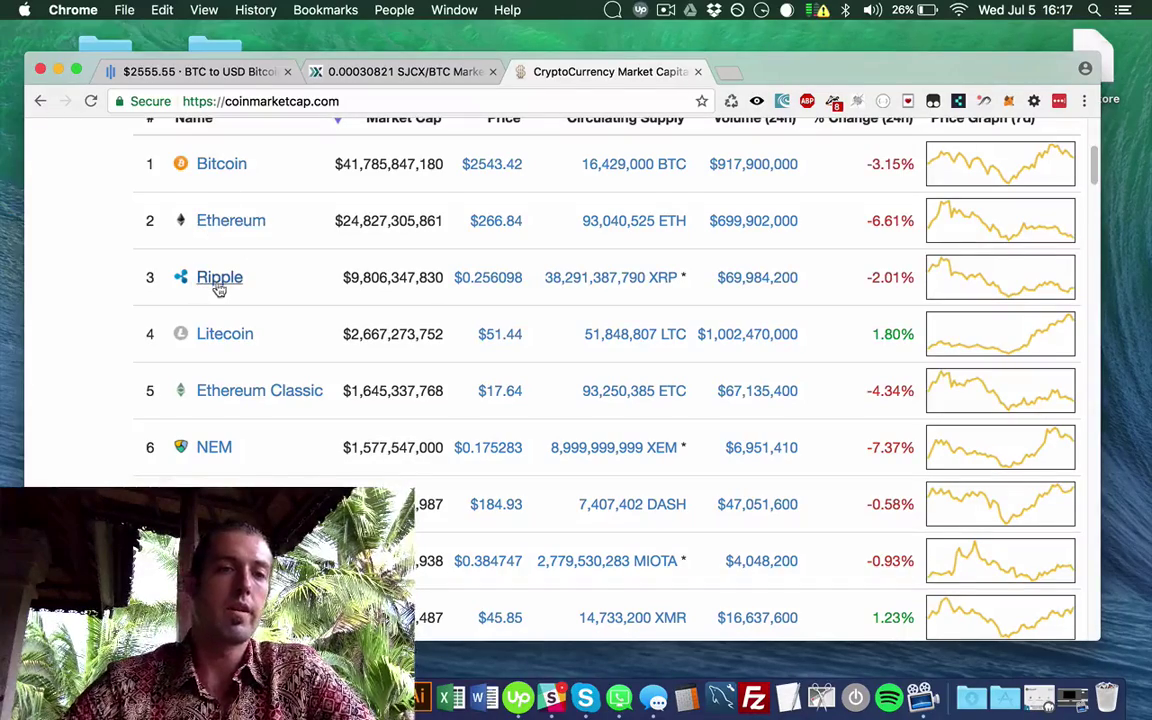
- Search Google for "ripple token" in a new tab and open Ripple's own XRP page
{"action": "left_click", "coordinate": [731, 72]}
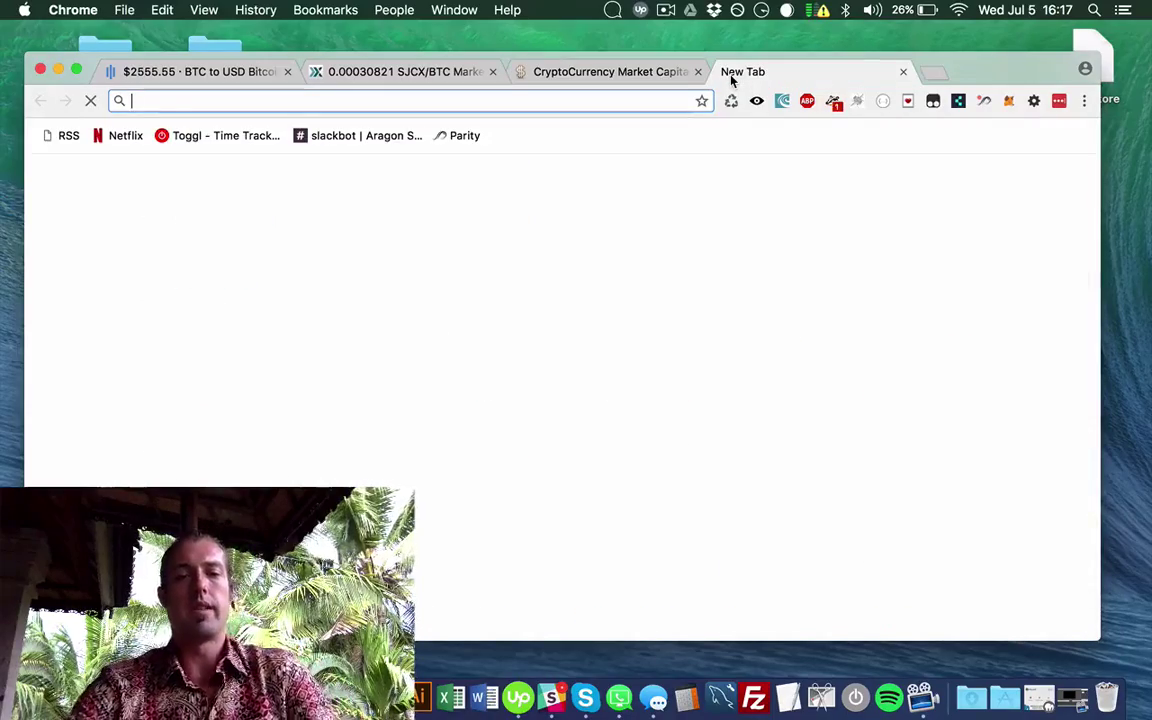
{"action": "type", "text": "ripple"}
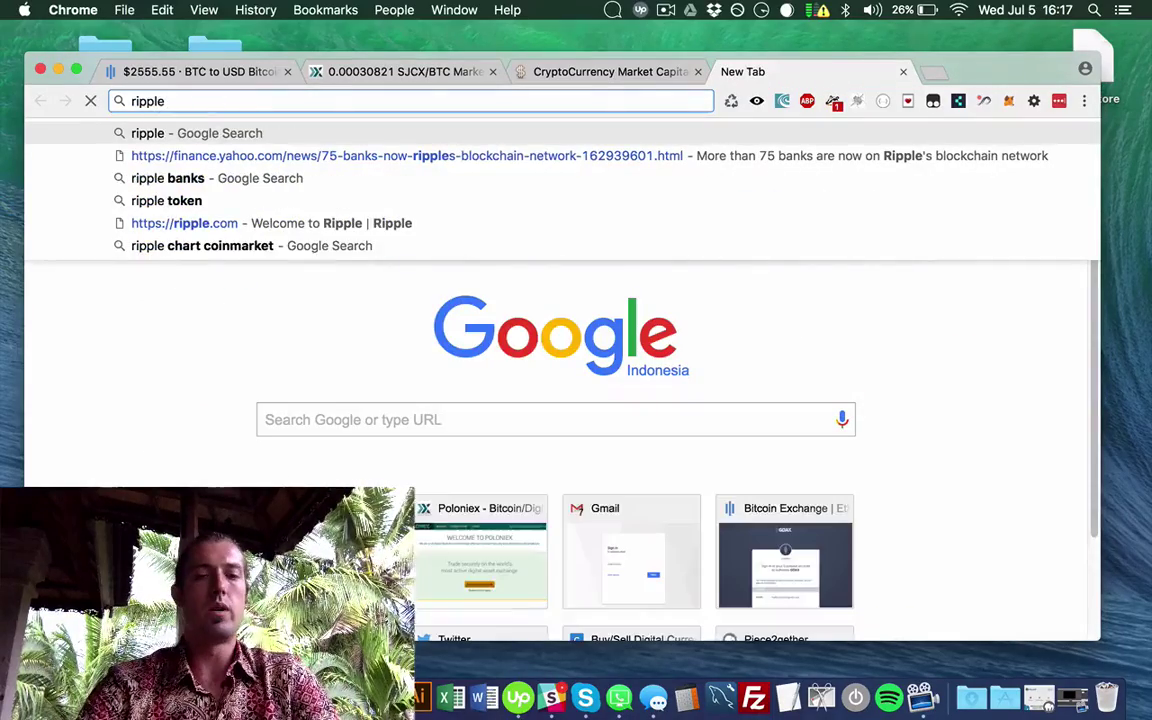
{"action": "type", "text": " token"}
{"action": "key", "text": "Return"}
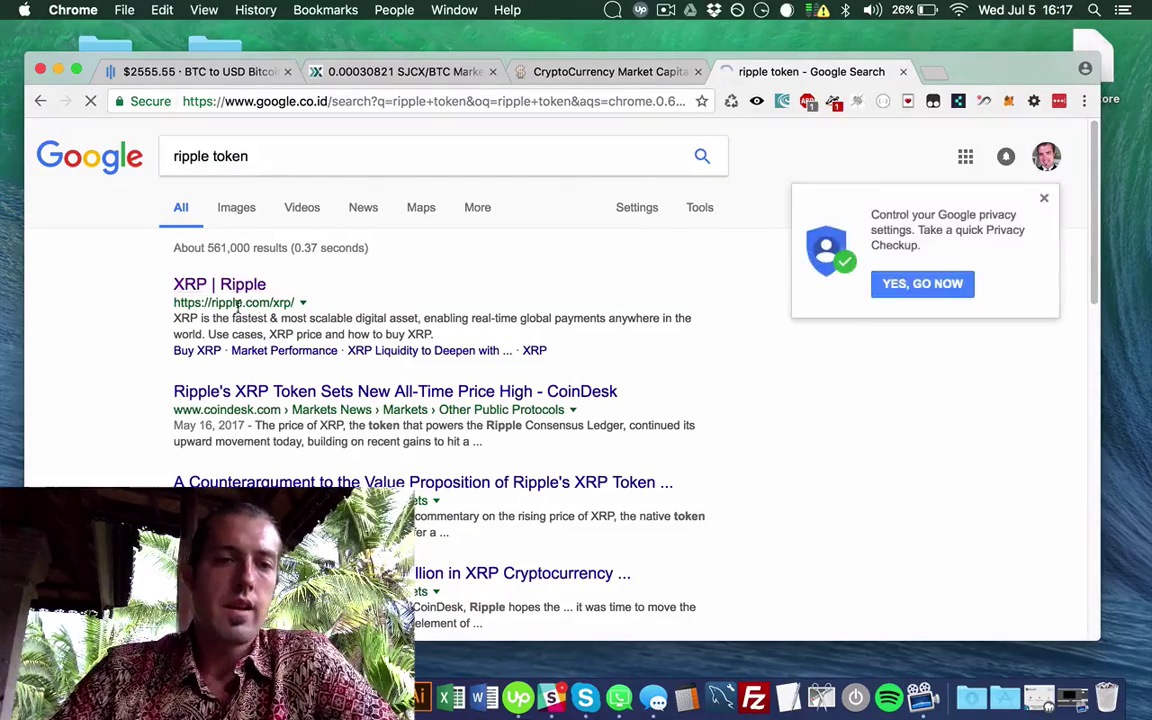
{"action": "left_click", "coordinate": [178, 286]}
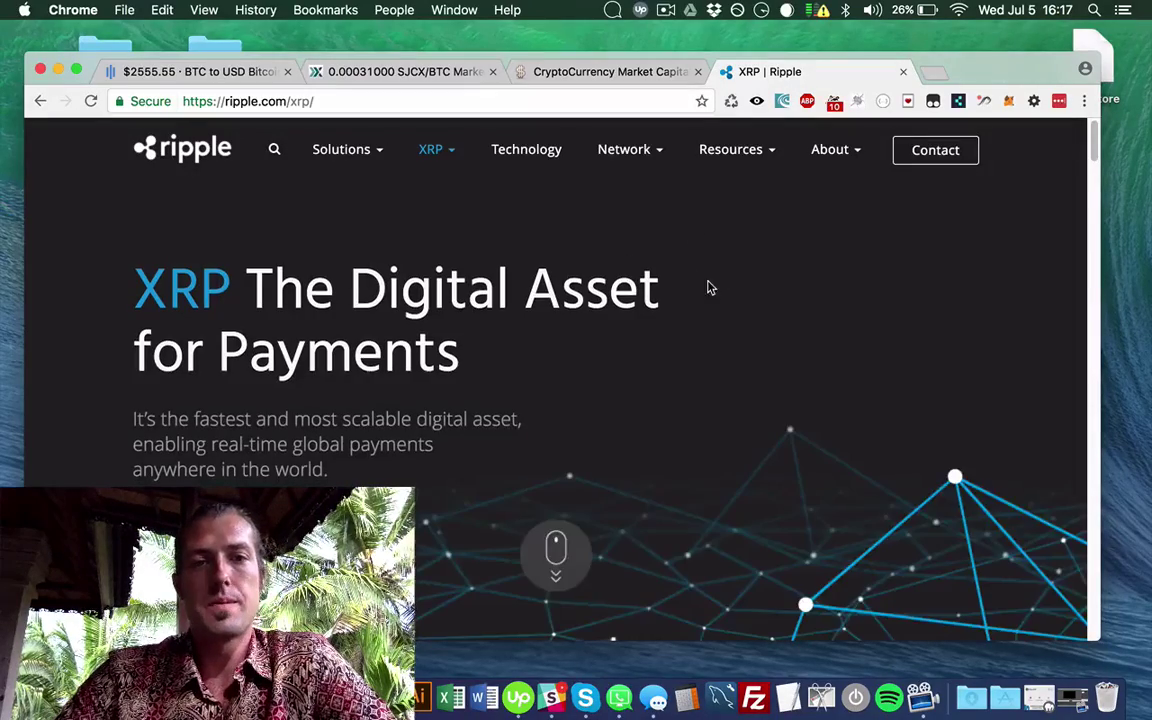
- Examine the XRP page's sections on banks and payment providers and its payment speed comparison with ETH, BTC and traditional systems
{"action": "scroll", "coordinate": [712, 260], "scroll_direction": "down", "scroll_amount": 10}
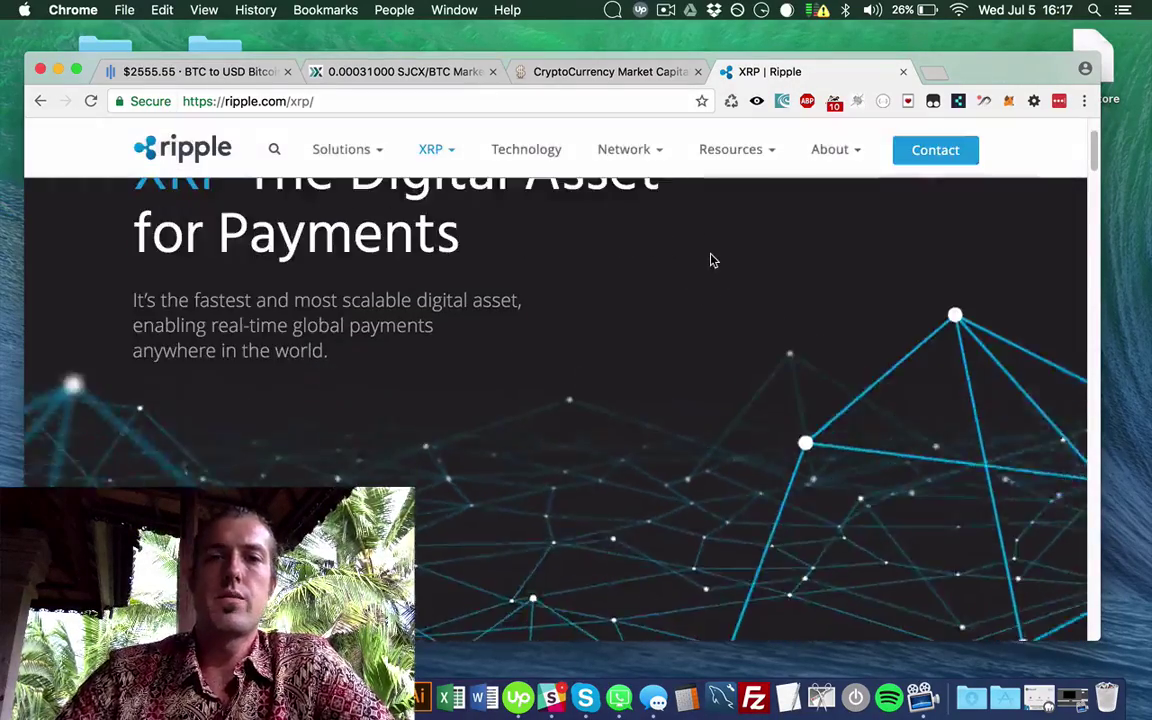
{"action": "scroll", "coordinate": [712, 260], "scroll_direction": "down", "scroll_amount": 3}
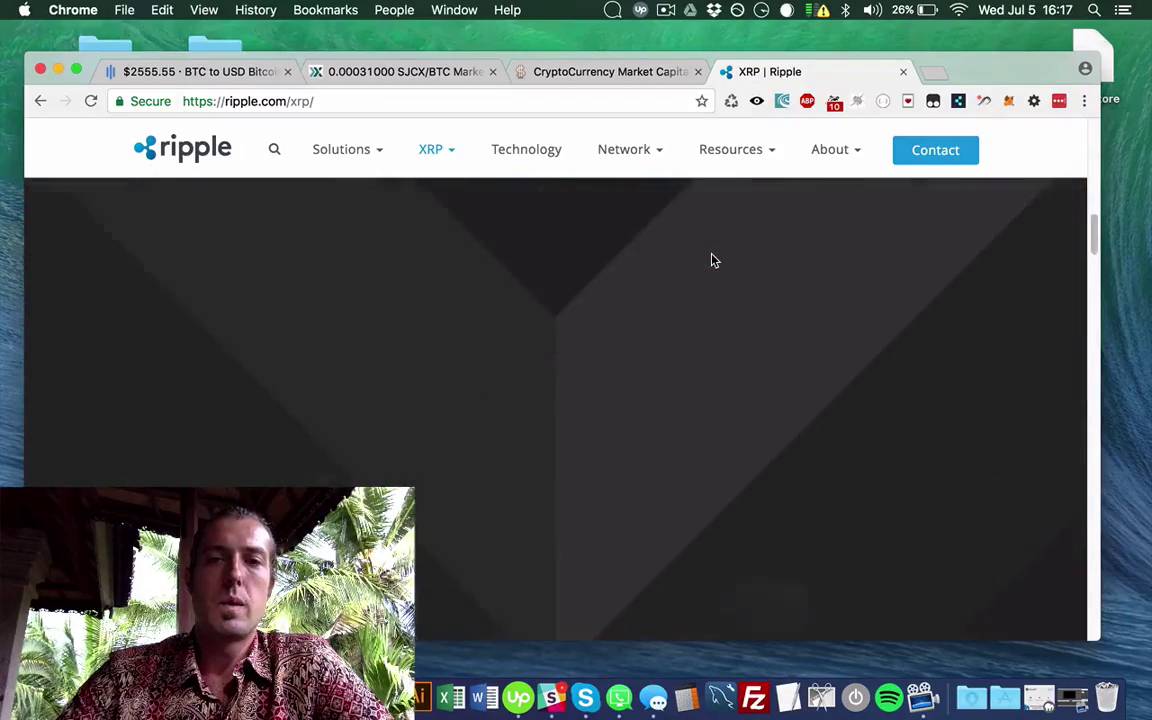
{"action": "scroll", "coordinate": [712, 260], "scroll_direction": "up", "scroll_amount": 3}
{"action": "scroll", "coordinate": [712, 260], "scroll_direction": "down", "scroll_amount": 10}
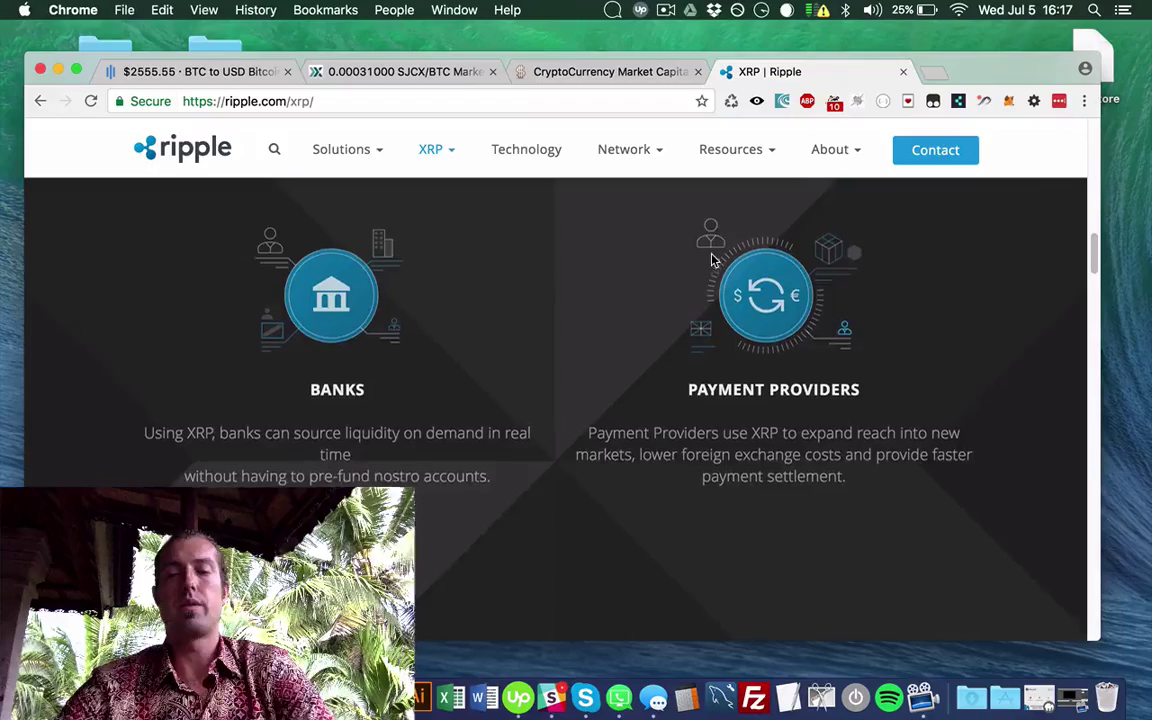
{"action": "scroll", "coordinate": [712, 260], "scroll_direction": "up", "scroll_amount": 2}
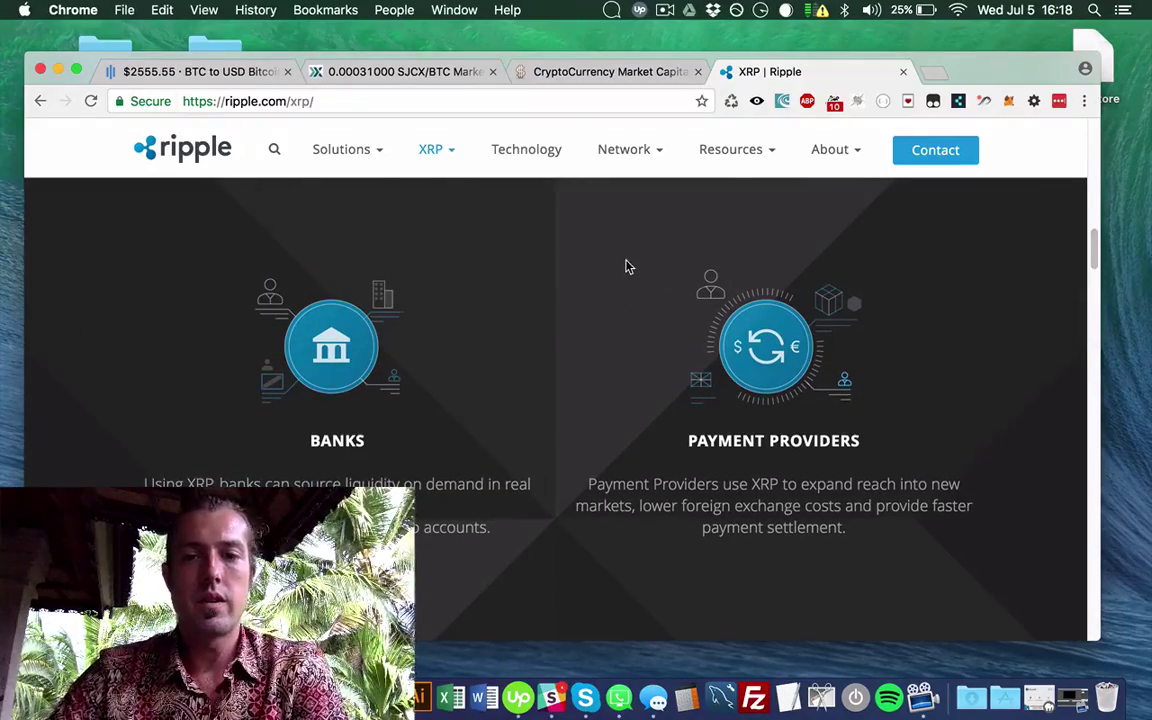
{"action": "scroll", "coordinate": [600, 265], "scroll_direction": "down", "scroll_amount": 3}
{"action": "left_click", "coordinate": [711, 287]}
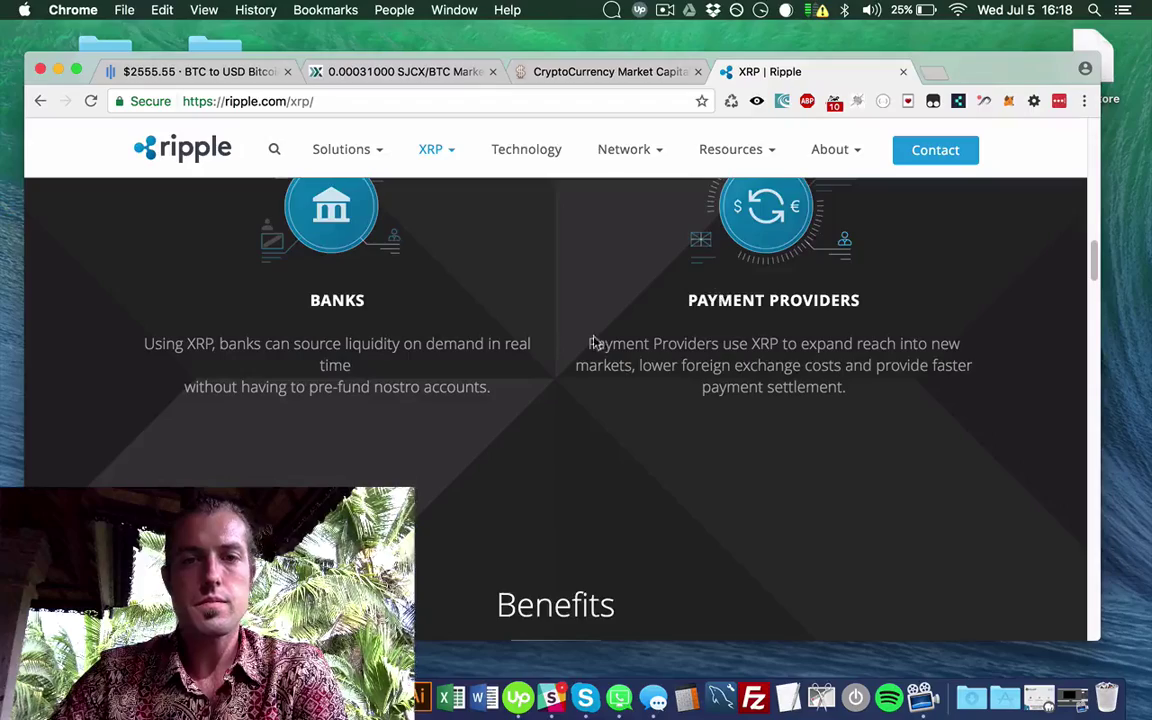
{"action": "scroll", "coordinate": [573, 260], "scroll_direction": "down", "scroll_amount": 8}
{"action": "scroll", "coordinate": [575, 262], "scroll_direction": "down", "scroll_amount": 3}
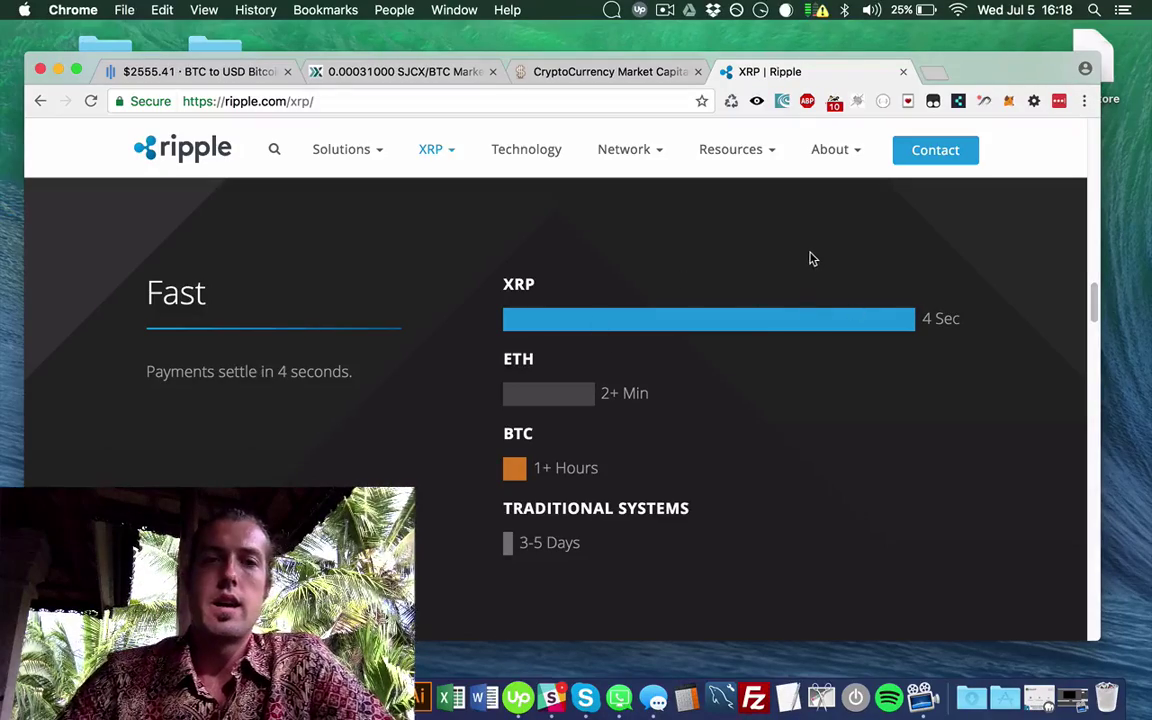
- Search Google for "ripple banks" in a new tab, look at the results, and close both Ripple research tabs
{"action": "left_click", "coordinate": [932, 77]}
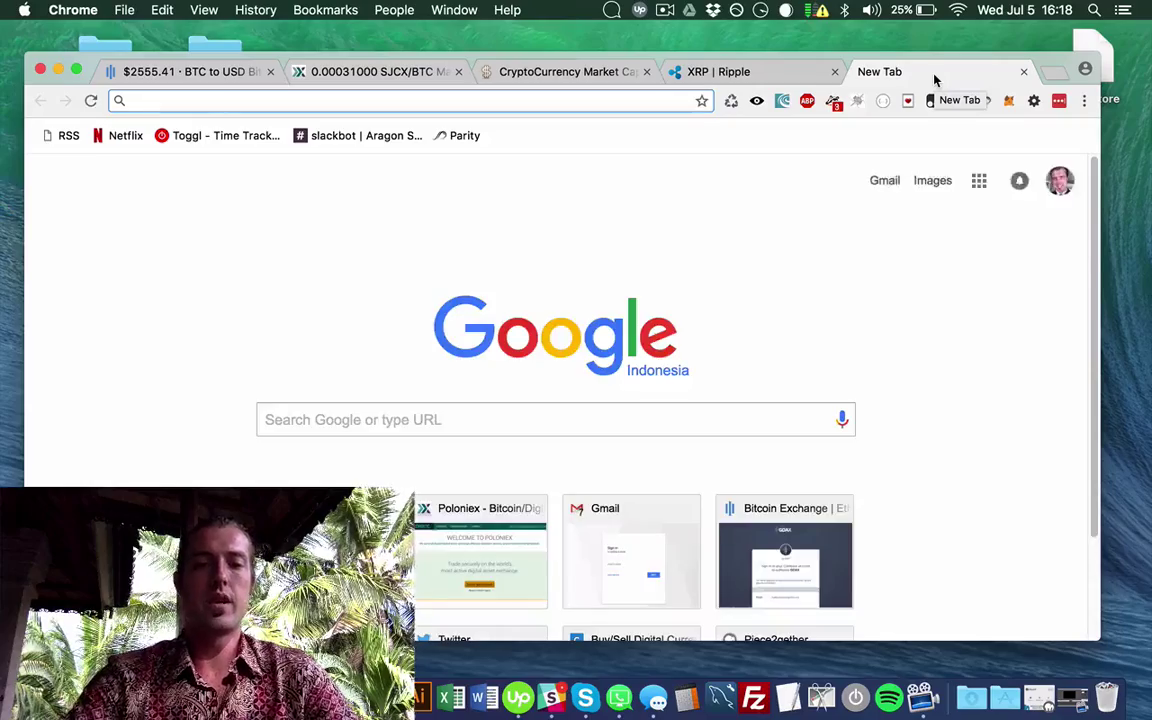
{"action": "type", "text": "ripple banks"}
{"action": "key", "text": "Return"}
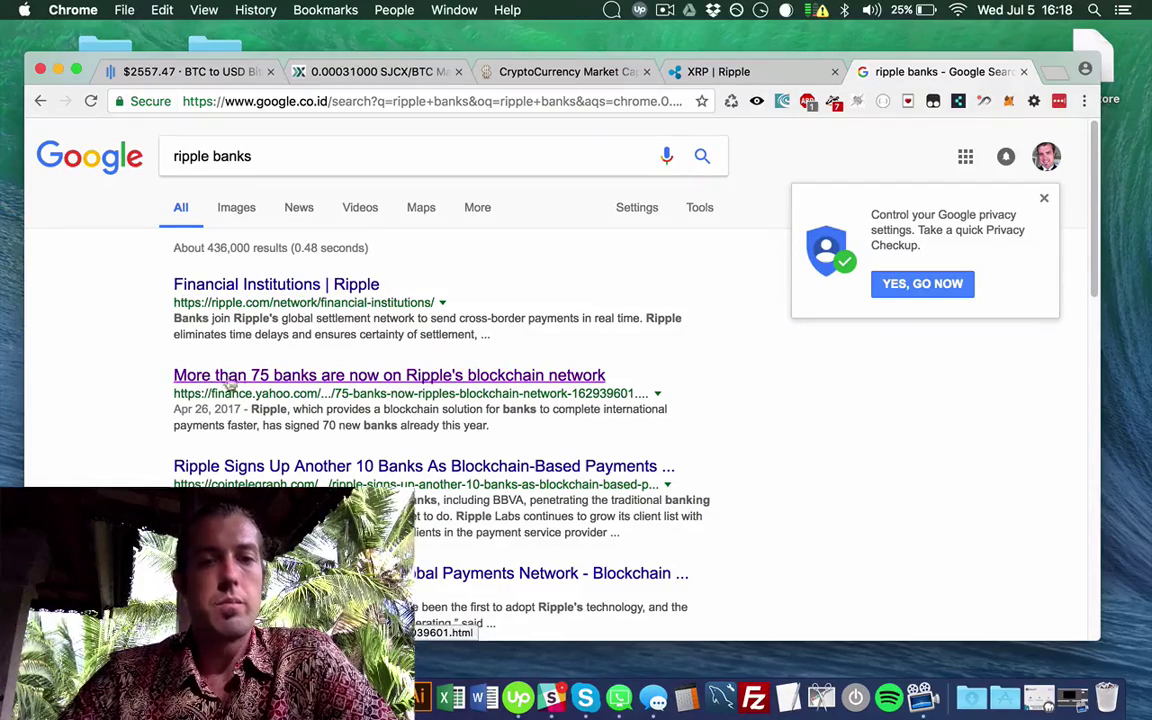
{"action": "left_click", "coordinate": [1023, 71]}
{"action": "left_click", "coordinate": [903, 72]}
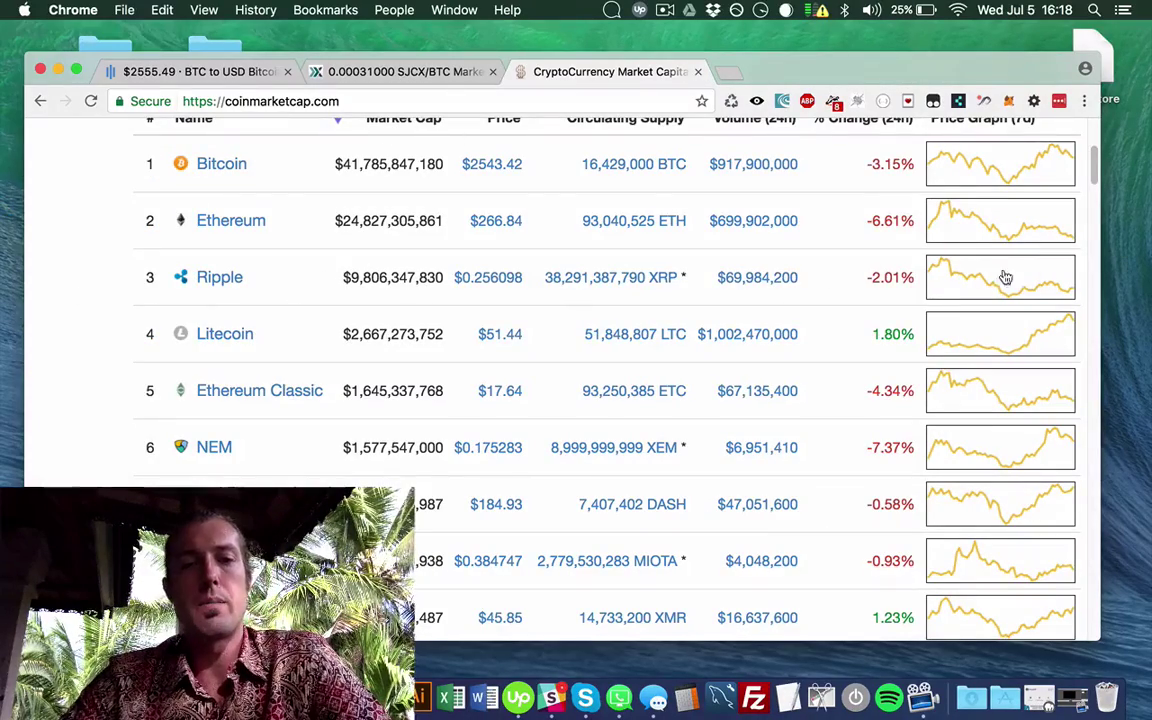
- Return to Poloniex, sort the BTC markets alphabetically by name, and open the Ripple (XRP/BTC) market
{"action": "left_click", "coordinate": [360, 70]}
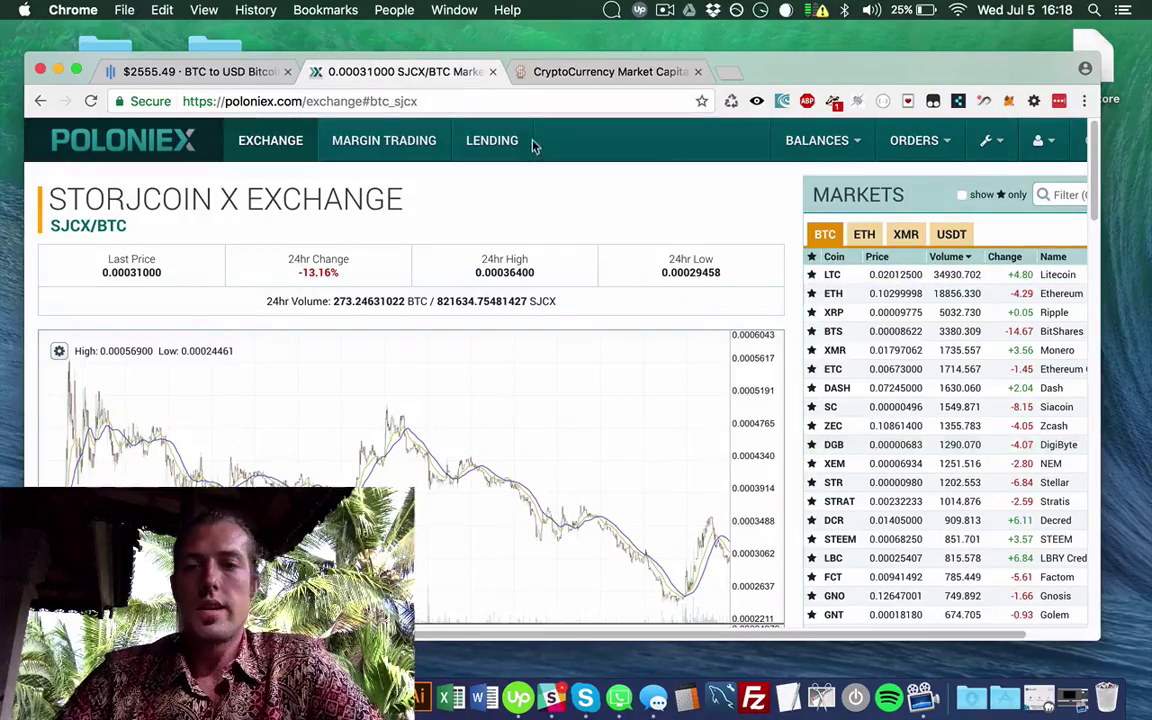
{"action": "left_click", "coordinate": [835, 257]}
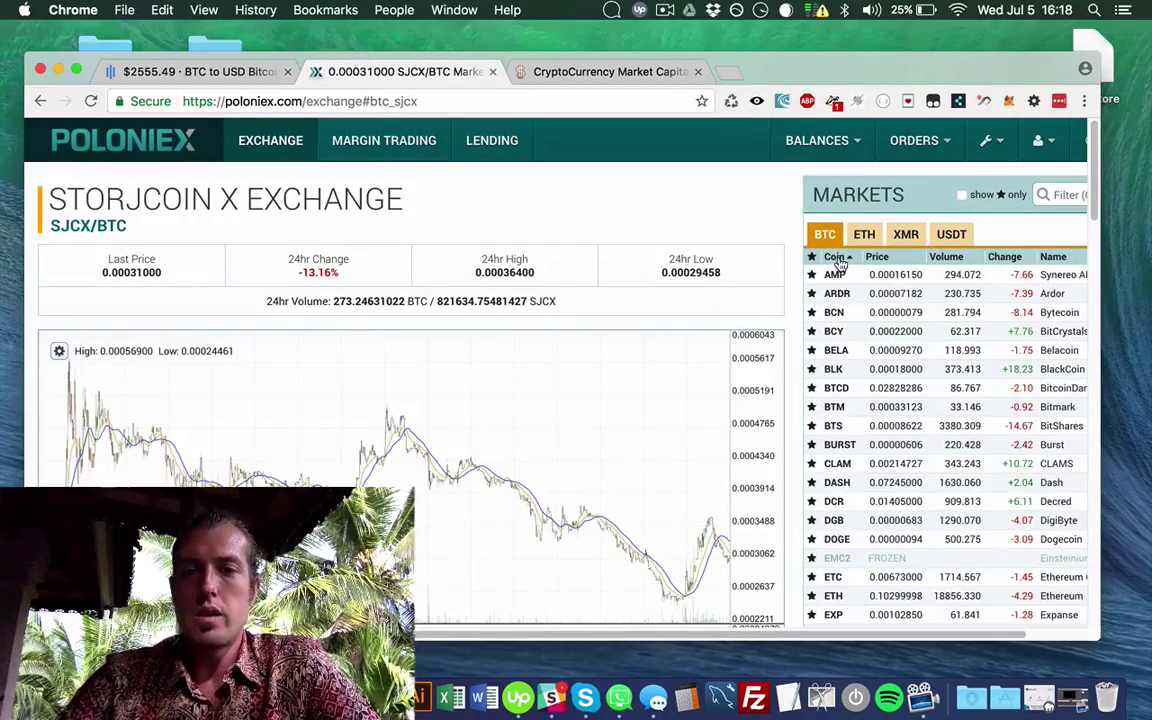
{"action": "left_click", "coordinate": [1063, 257]}
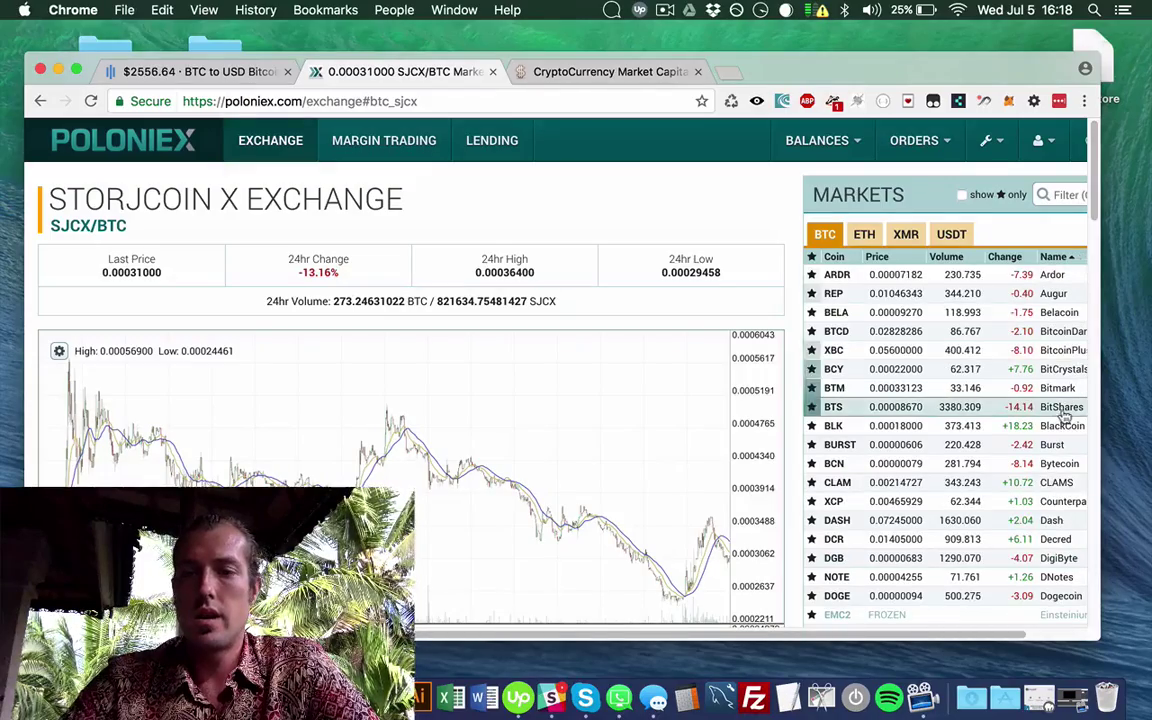
{"action": "scroll", "coordinate": [1000, 400], "scroll_direction": "down", "scroll_amount": 2}
{"action": "scroll", "coordinate": [945, 640], "scroll_direction": "right", "scroll_amount": 3}
{"action": "scroll", "coordinate": [1000, 470], "scroll_direction": "down", "scroll_amount": 5}
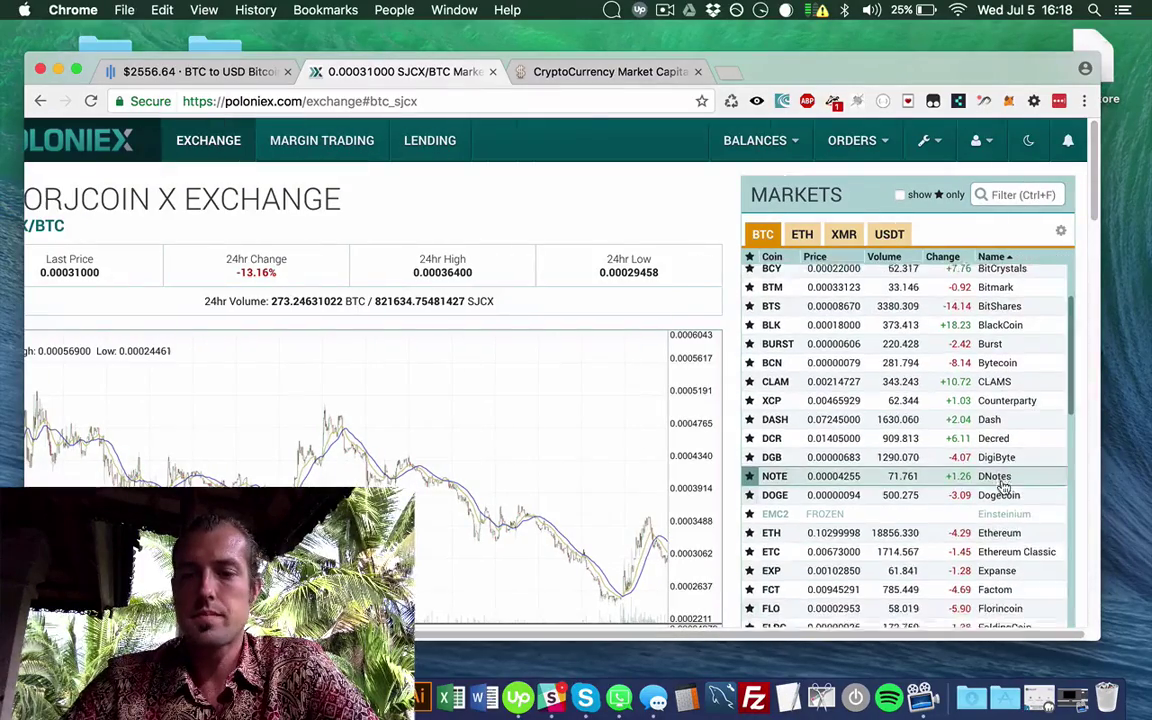
{"action": "scroll", "coordinate": [1004, 485], "scroll_direction": "down", "scroll_amount": 10}
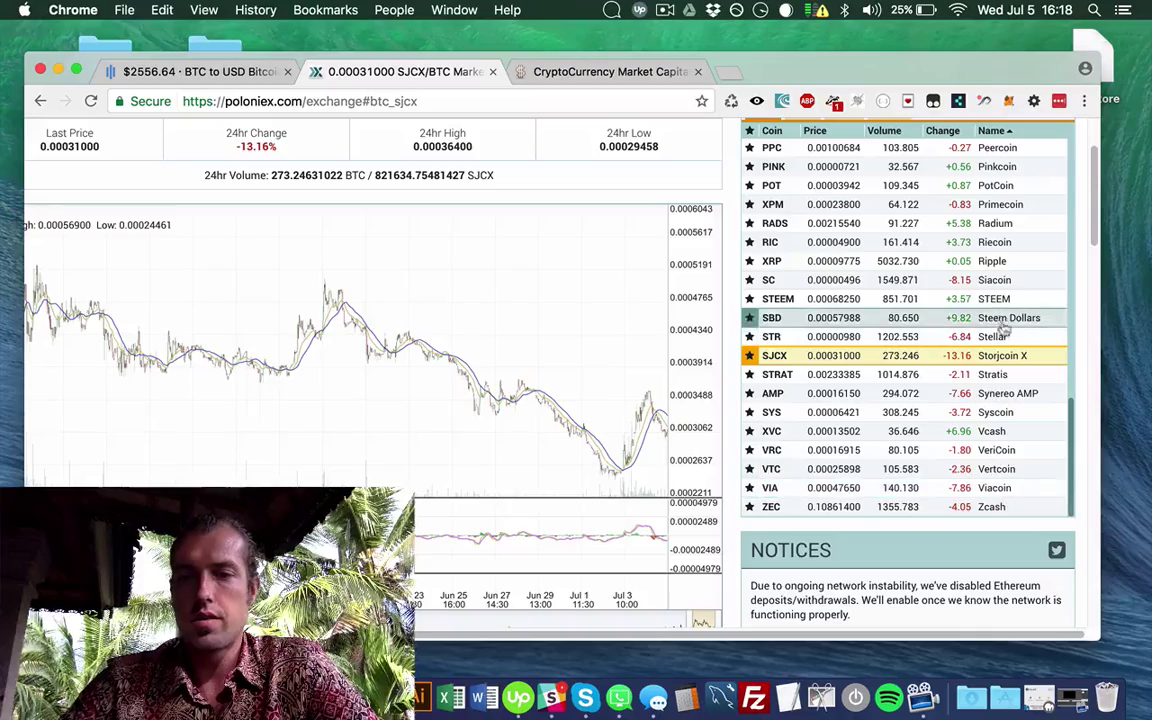
{"action": "left_click", "coordinate": [996, 261]}
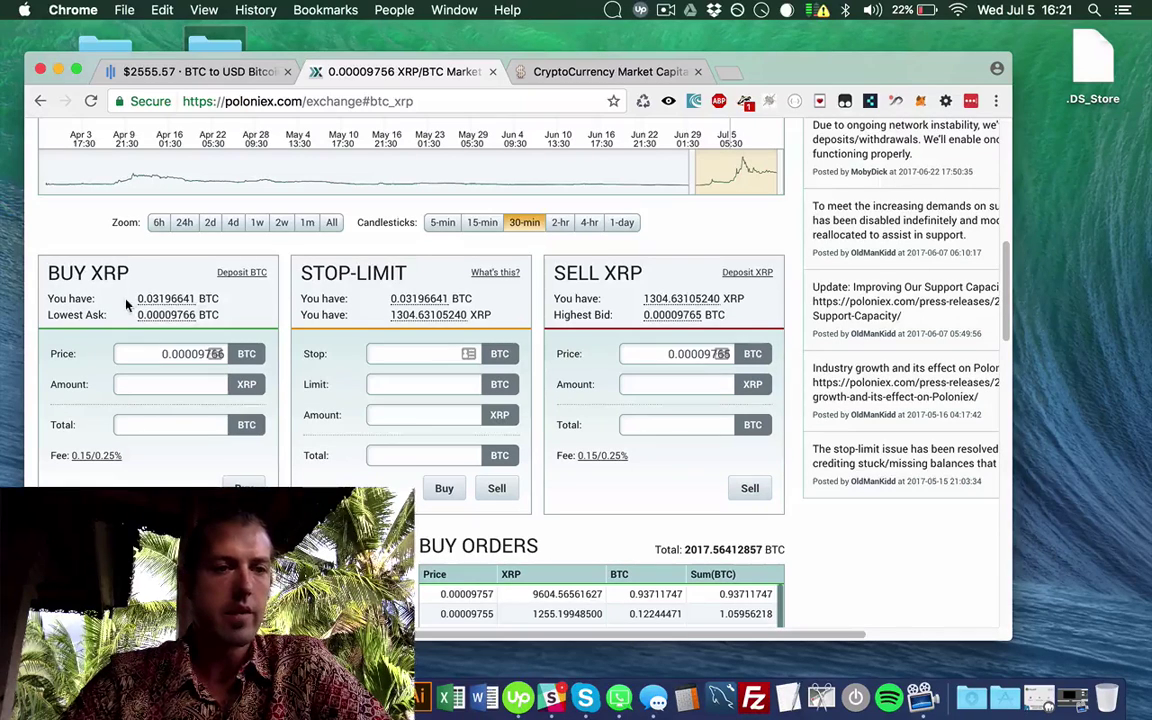
- Fill the Buy XRP order with the entire available BTC balance at the lowest ask price
{"action": "left_click", "coordinate": [168, 299]}
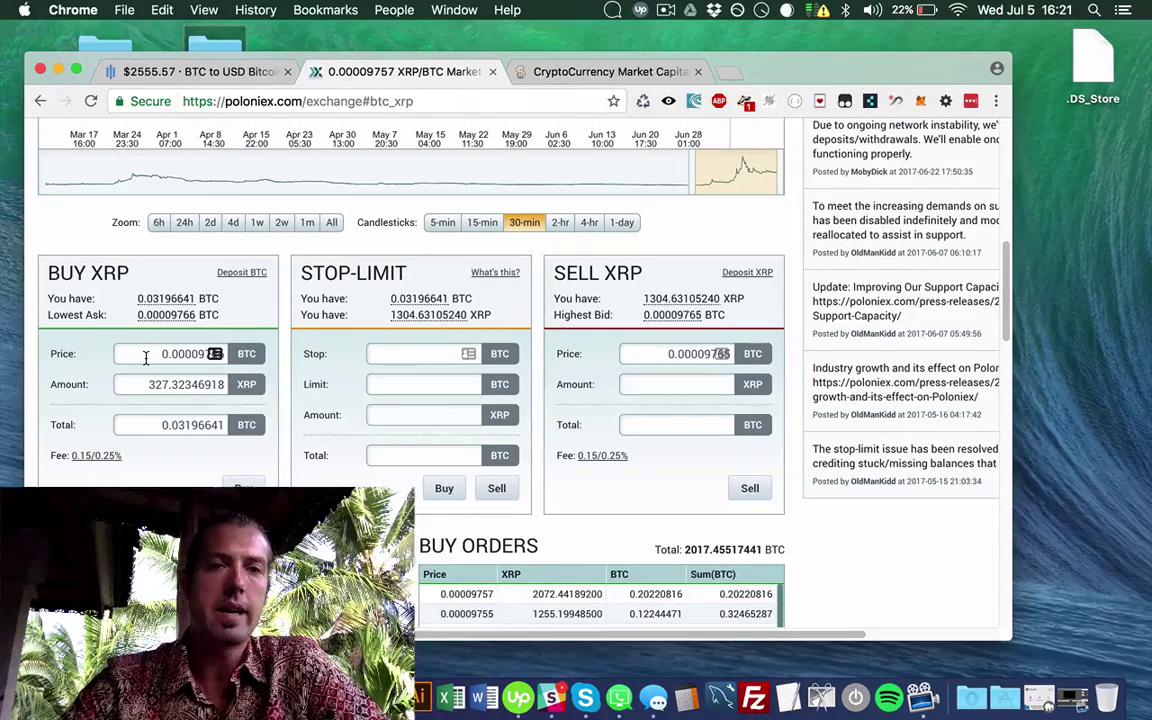
- Search Google for "poloniex fees trade" in a new tab and open Poloniex's fee schedule page
{"action": "left_click", "coordinate": [730, 77]}
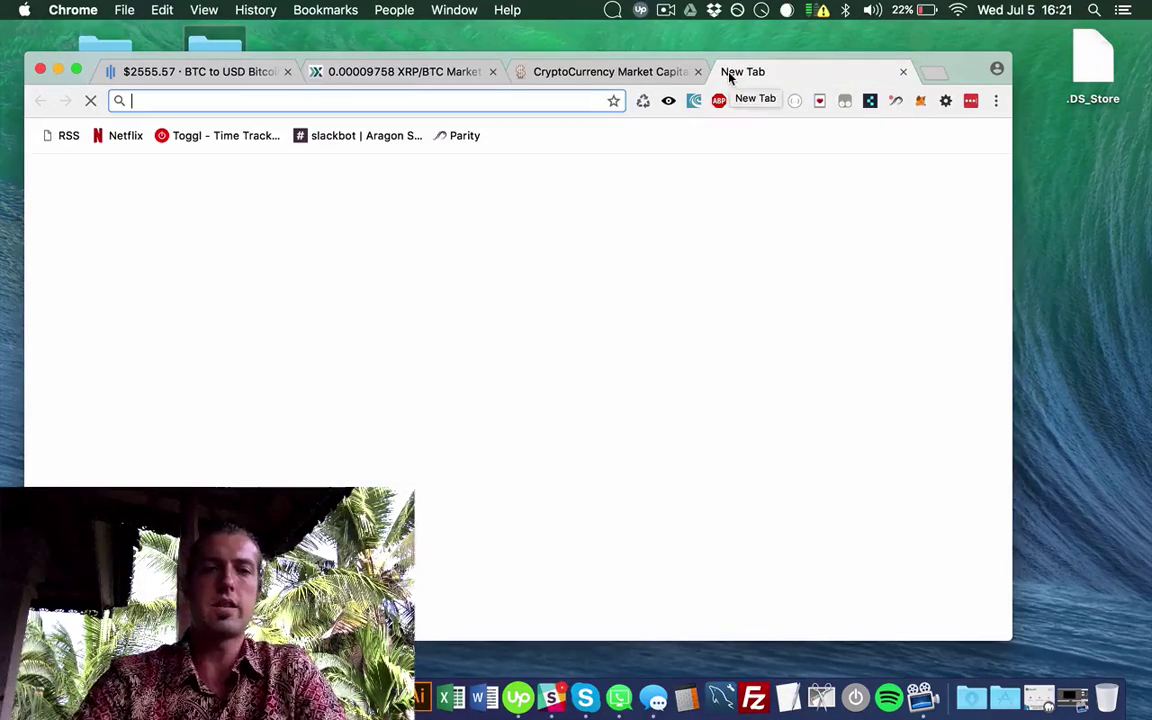
{"action": "type", "text": "poloniex fees trade"}
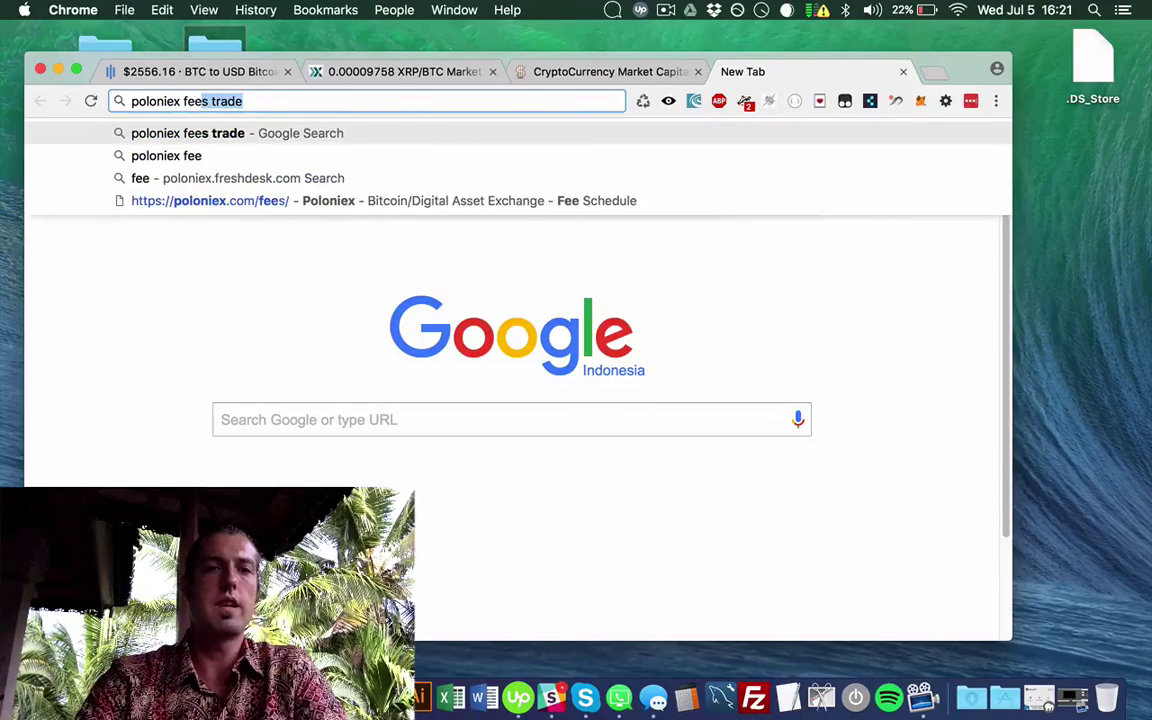
{"action": "key", "text": "Return"}
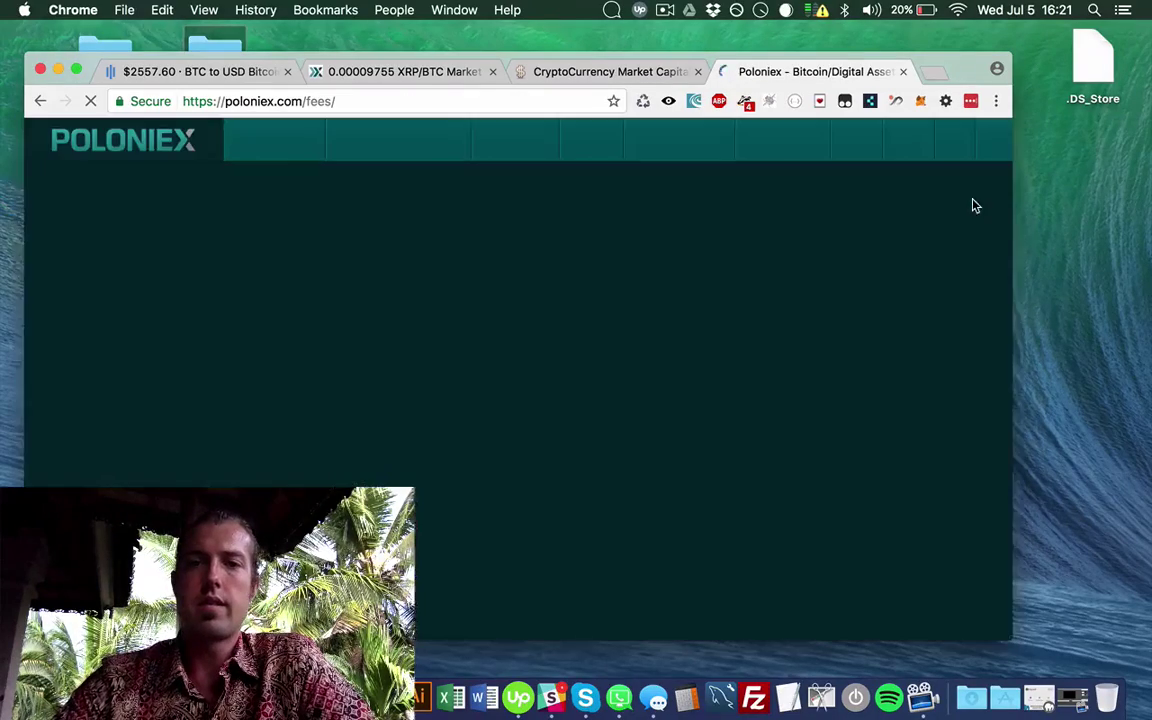
- Examine the maker and taker fees for the under 600 BTC trade volume tier
{"action": "scroll", "coordinate": [600, 240], "scroll_direction": "down", "scroll_amount": 5}
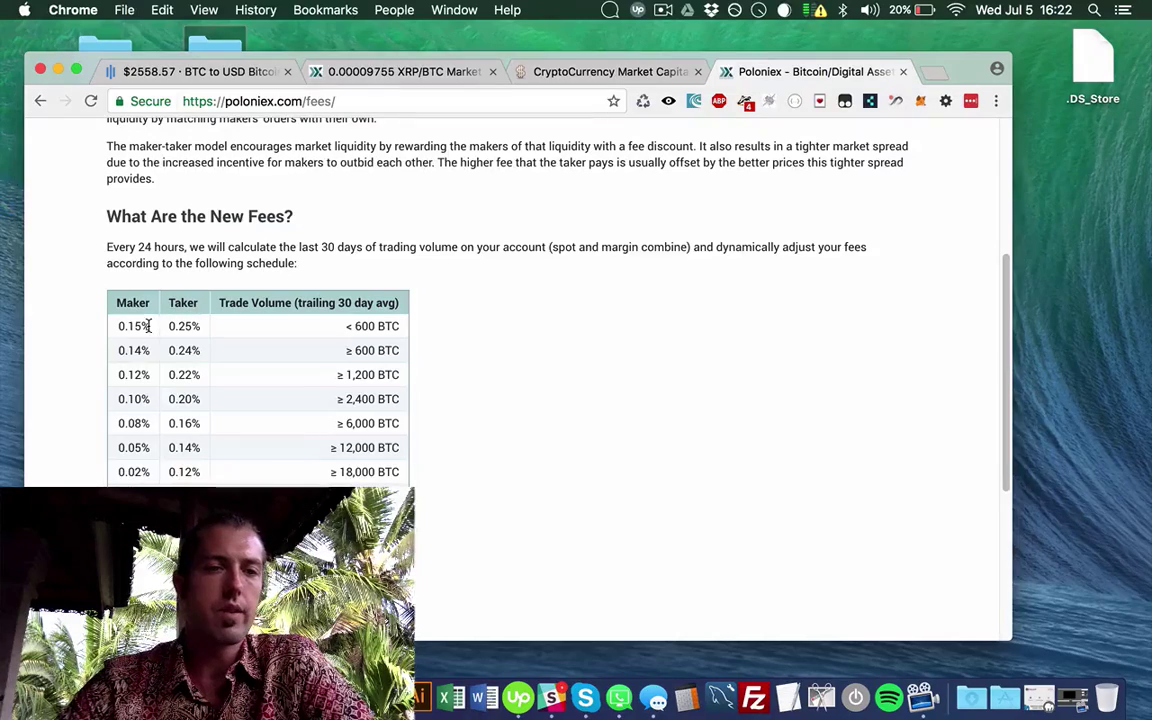
{"action": "left_click_drag", "start_coordinate": [148, 326], "coordinate": [120, 329]}
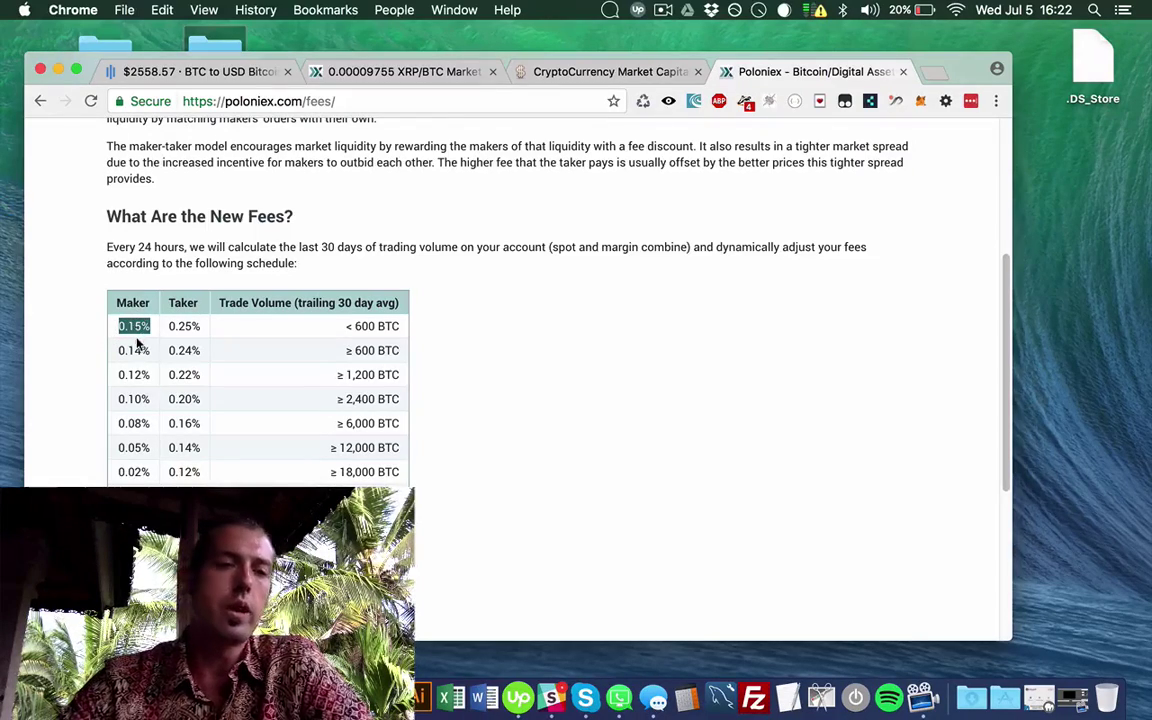
{"action": "left_click", "coordinate": [156, 343]}
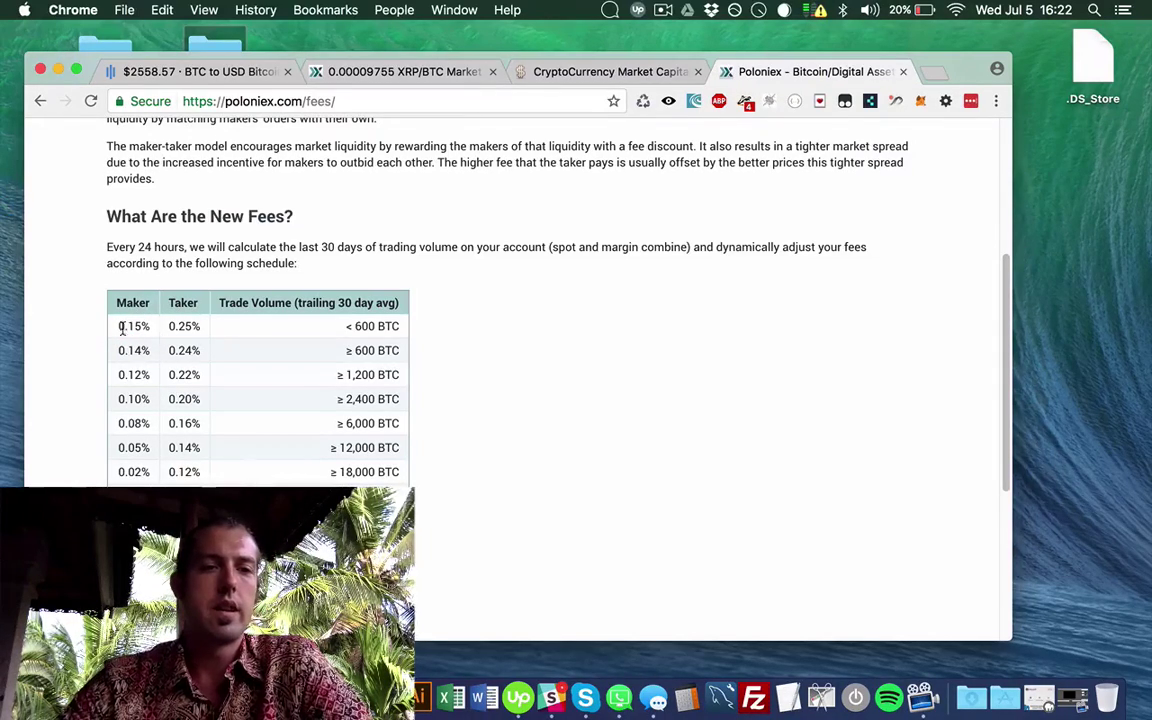
{"action": "left_click_drag", "start_coordinate": [116, 330], "coordinate": [150, 327]}
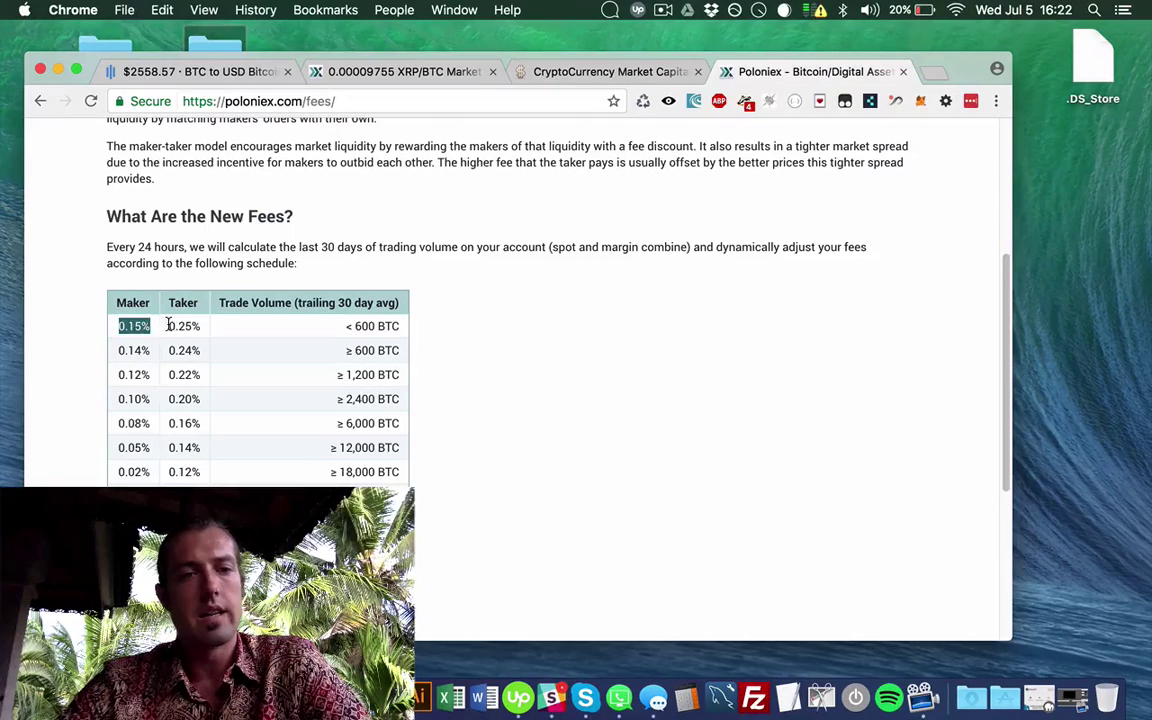
{"action": "mouse_move", "coordinate": [168, 326]}
{"action": "left_mouse_down"}
{"action": "mouse_move", "coordinate": [204, 339]}
{"action": "mouse_move", "coordinate": [168, 326]}
{"action": "left_mouse_up"}
{"action": "left_click", "coordinate": [221, 336]}
- Return to the XRP/BTC market tab and open the account's Deposits & Withdrawals page
{"action": "key", "text": "super+2"}
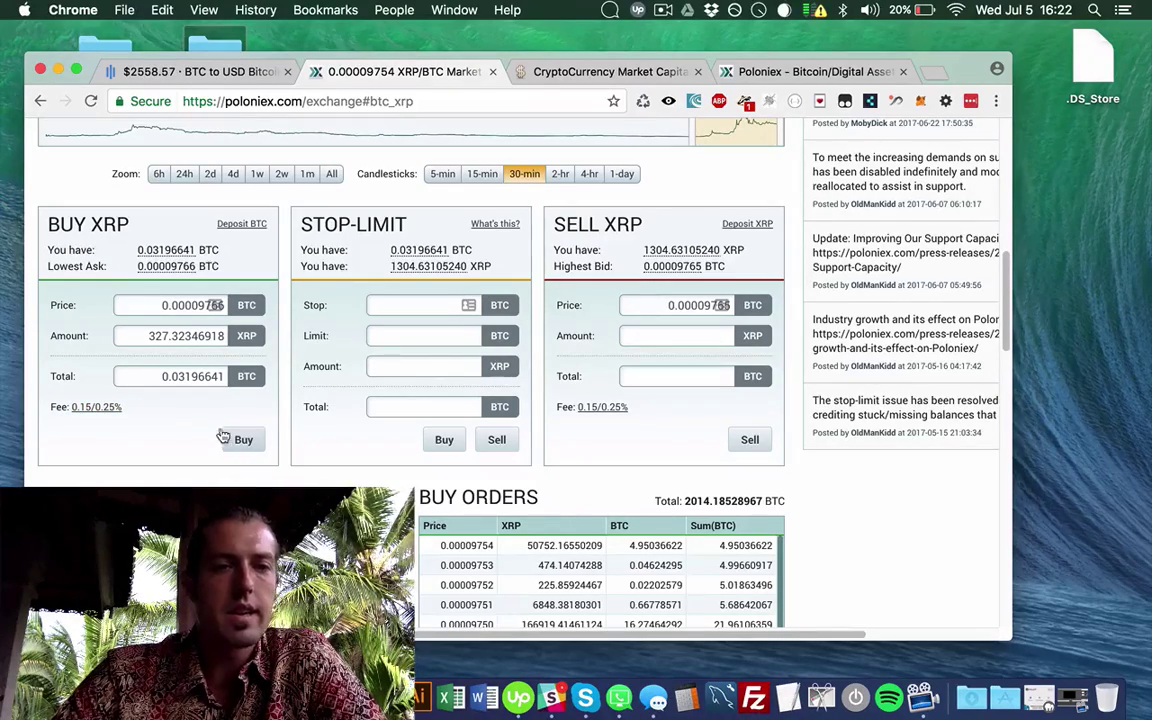
{"action": "scroll", "coordinate": [776, 279], "scroll_direction": "up", "scroll_amount": 10}
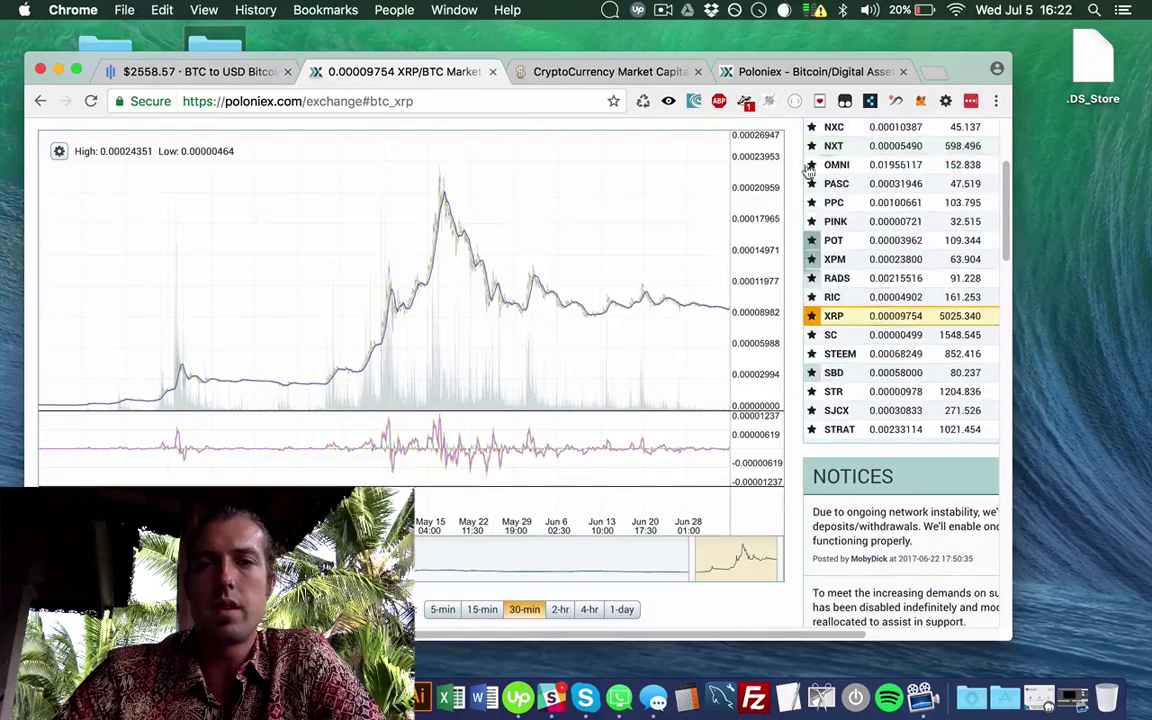
{"action": "scroll", "coordinate": [792, 170], "scroll_direction": "up", "scroll_amount": 4}
{"action": "mouse_move", "coordinate": [822, 148]}
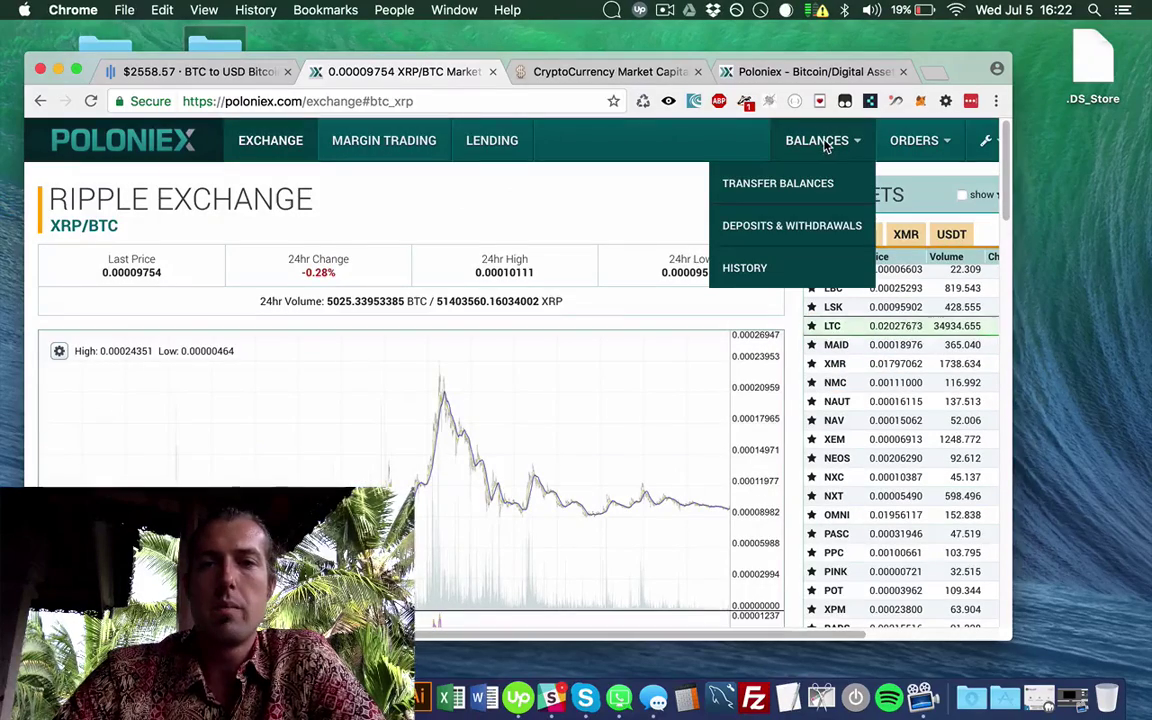
{"action": "left_click", "coordinate": [760, 229]}
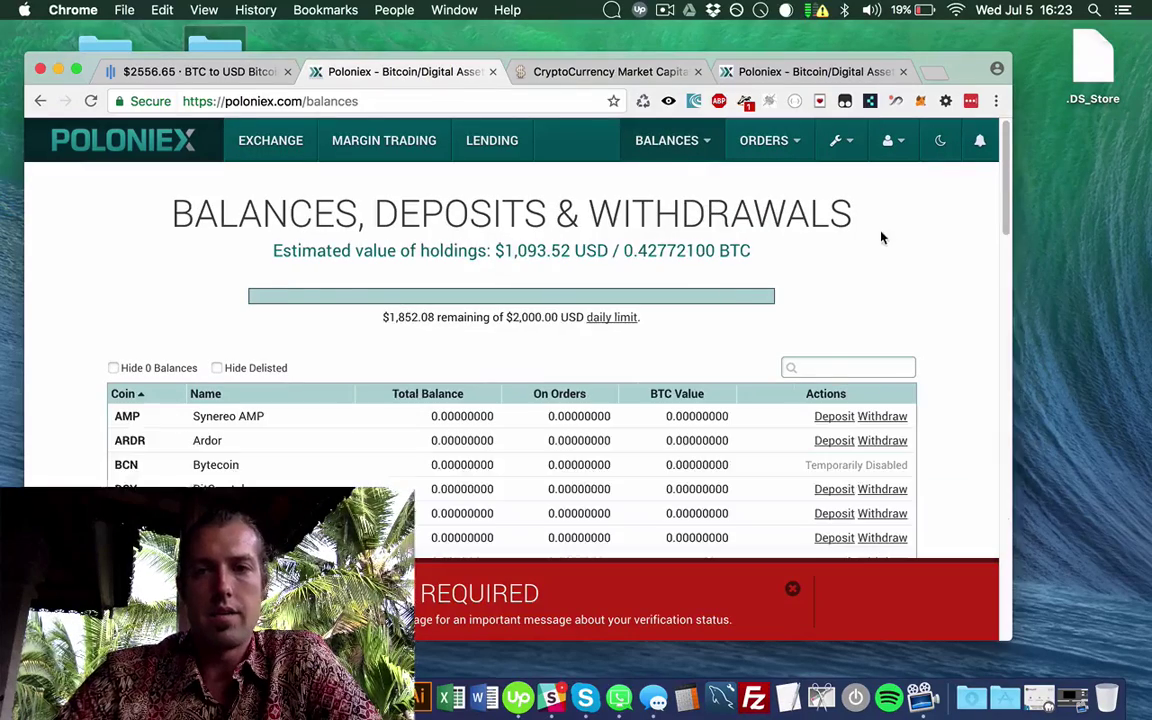
- Hide the zero balances and sort the coin holdings by BTC value in descending order
{"action": "scroll", "coordinate": [884, 225], "scroll_direction": "down", "scroll_amount": 1}
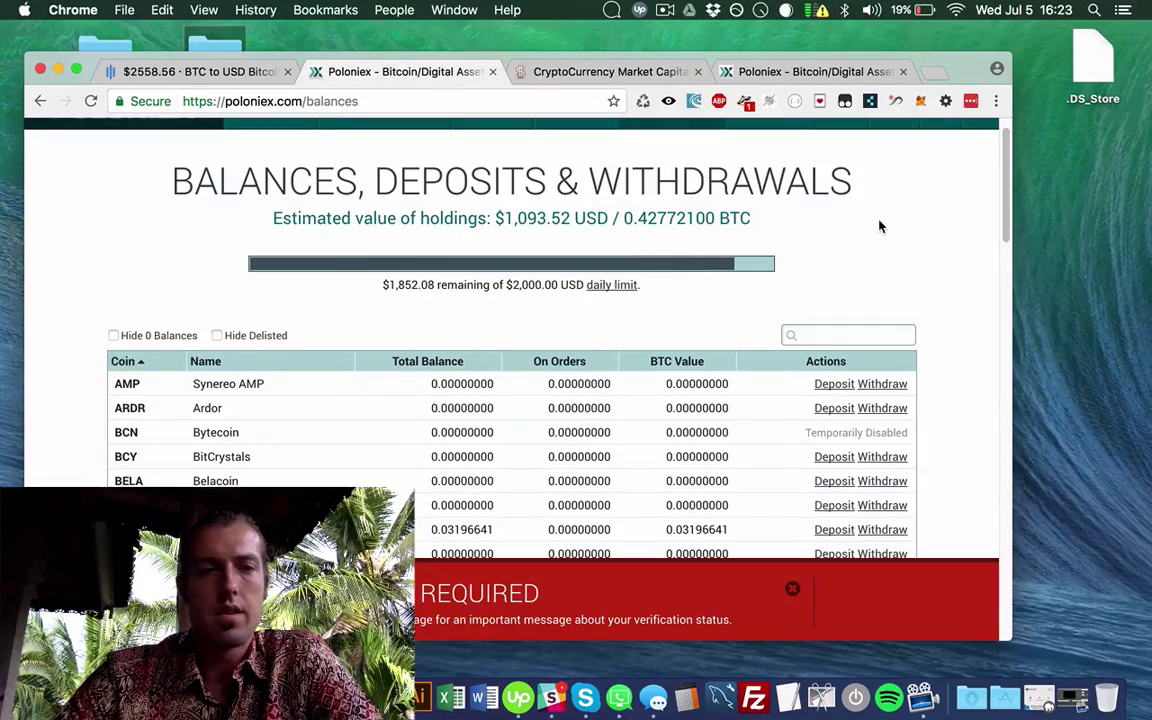
{"action": "left_click", "coordinate": [114, 336]}
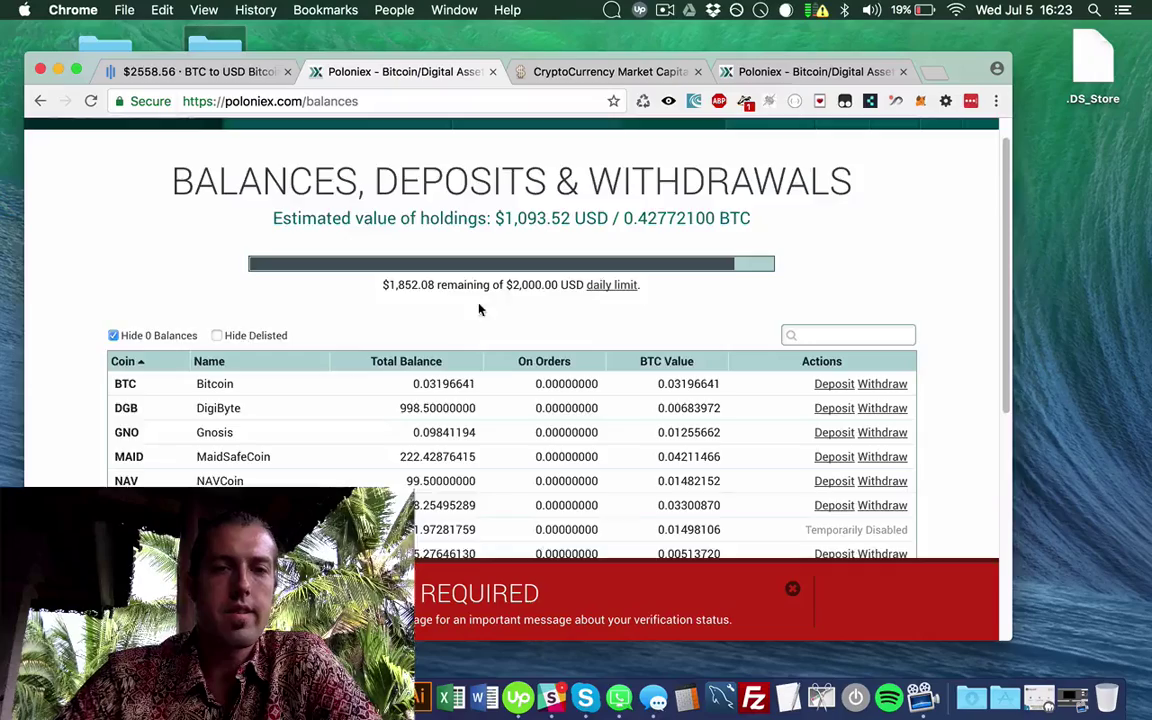
{"action": "scroll", "coordinate": [495, 298], "scroll_direction": "down", "scroll_amount": 4}
{"action": "scroll", "coordinate": [313, 358], "scroll_direction": "up", "scroll_amount": 4}
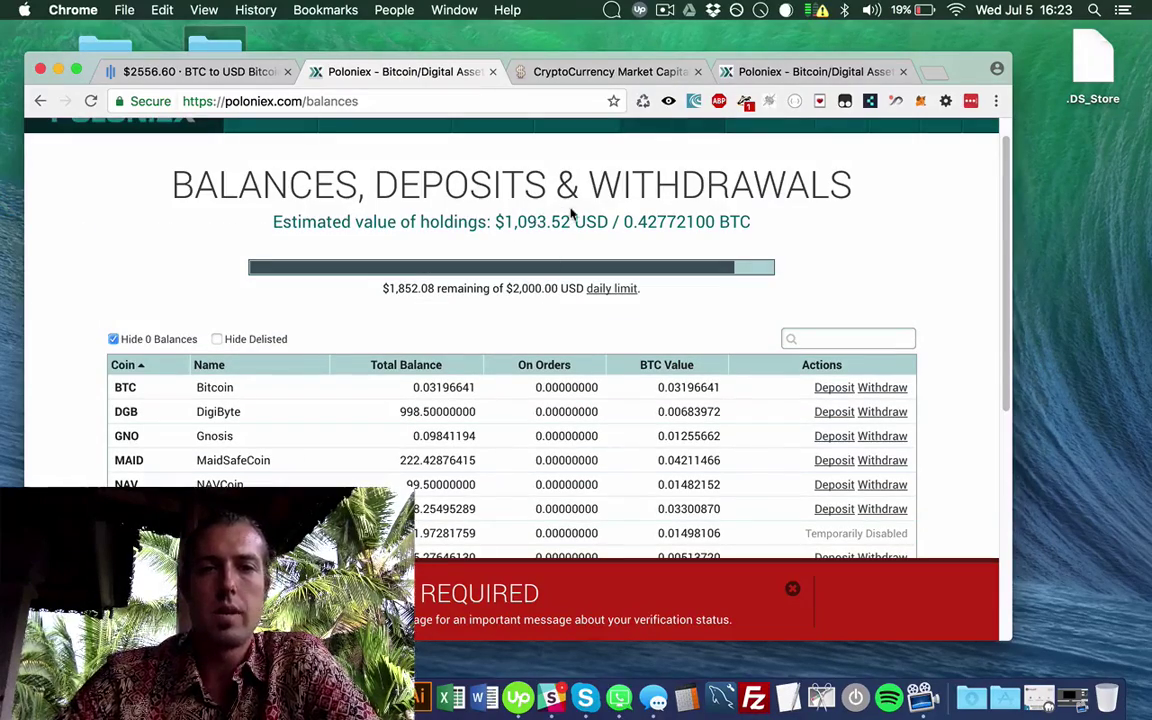
{"action": "scroll", "coordinate": [822, 228], "scroll_direction": "down", "scroll_amount": 3}
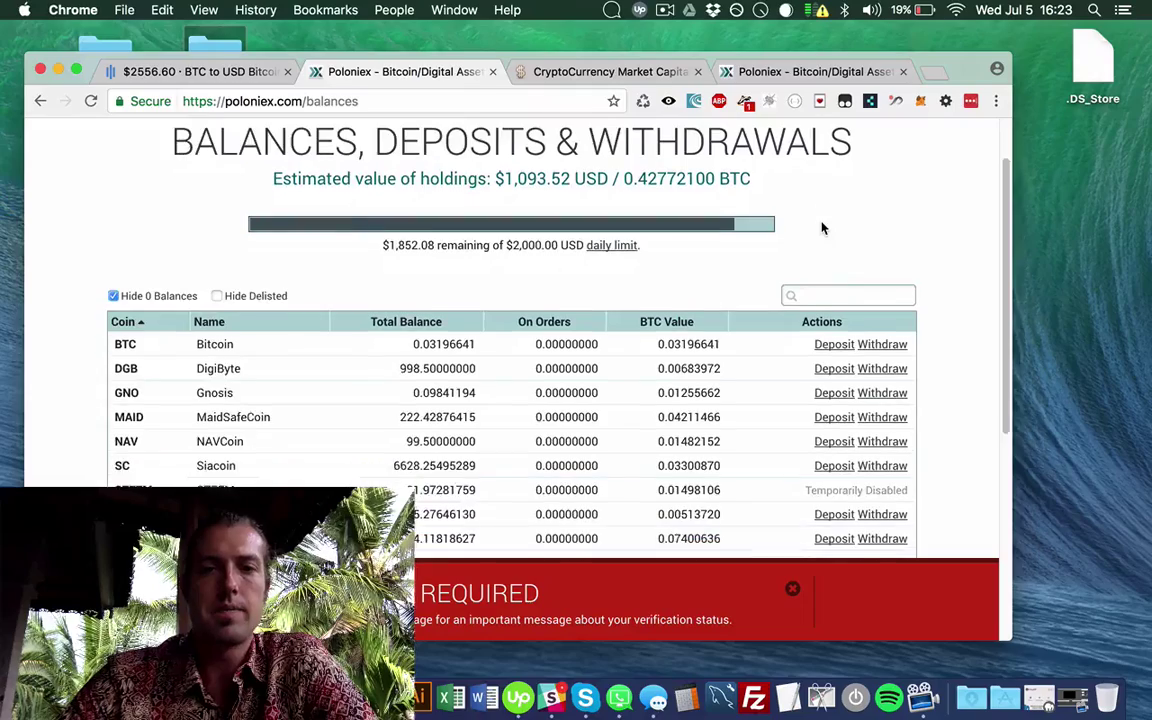
{"action": "scroll", "coordinate": [822, 228], "scroll_direction": "down", "scroll_amount": 1}
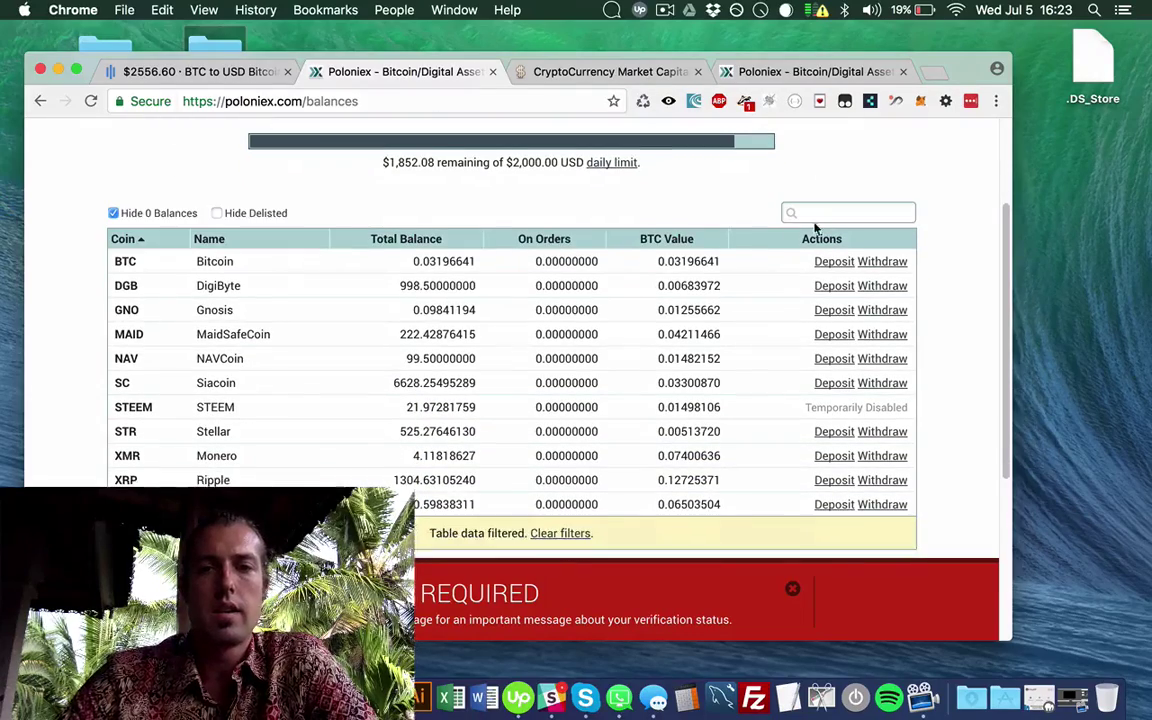
{"action": "left_click", "coordinate": [670, 240]}
{"action": "left_click", "coordinate": [688, 240]}
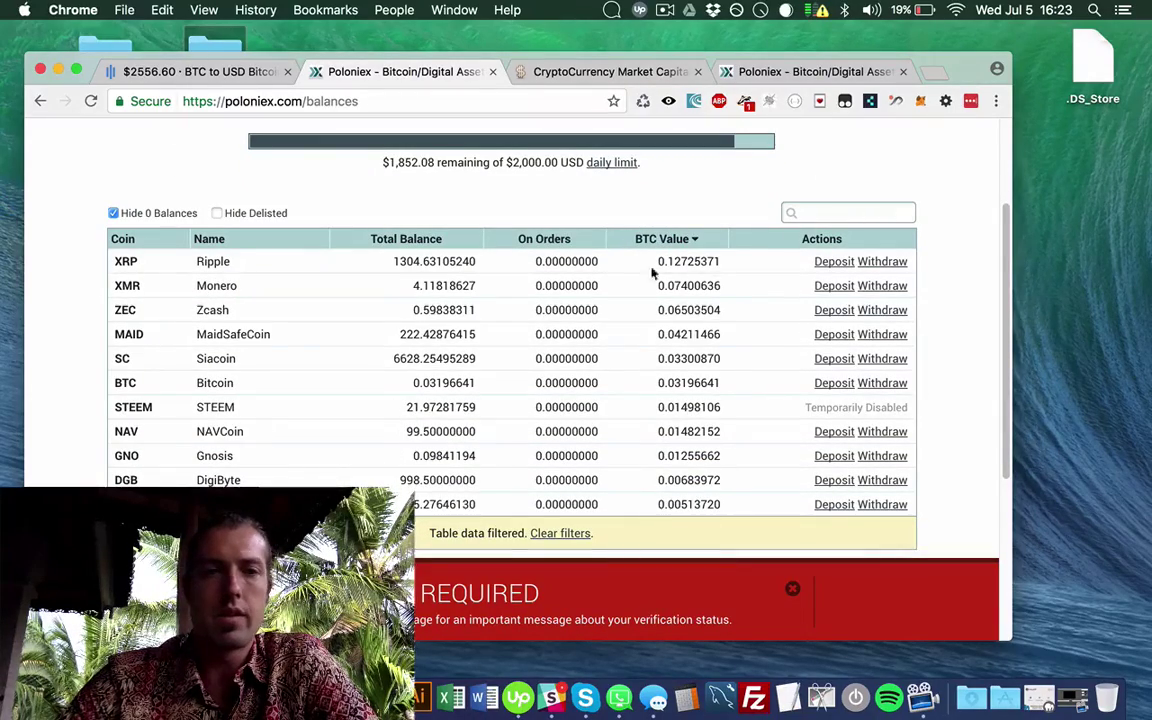
- Check the Ripple total balance and open the XRP withdrawal form at its address field
{"action": "scroll", "coordinate": [696, 202], "scroll_direction": "down", "scroll_amount": 1}
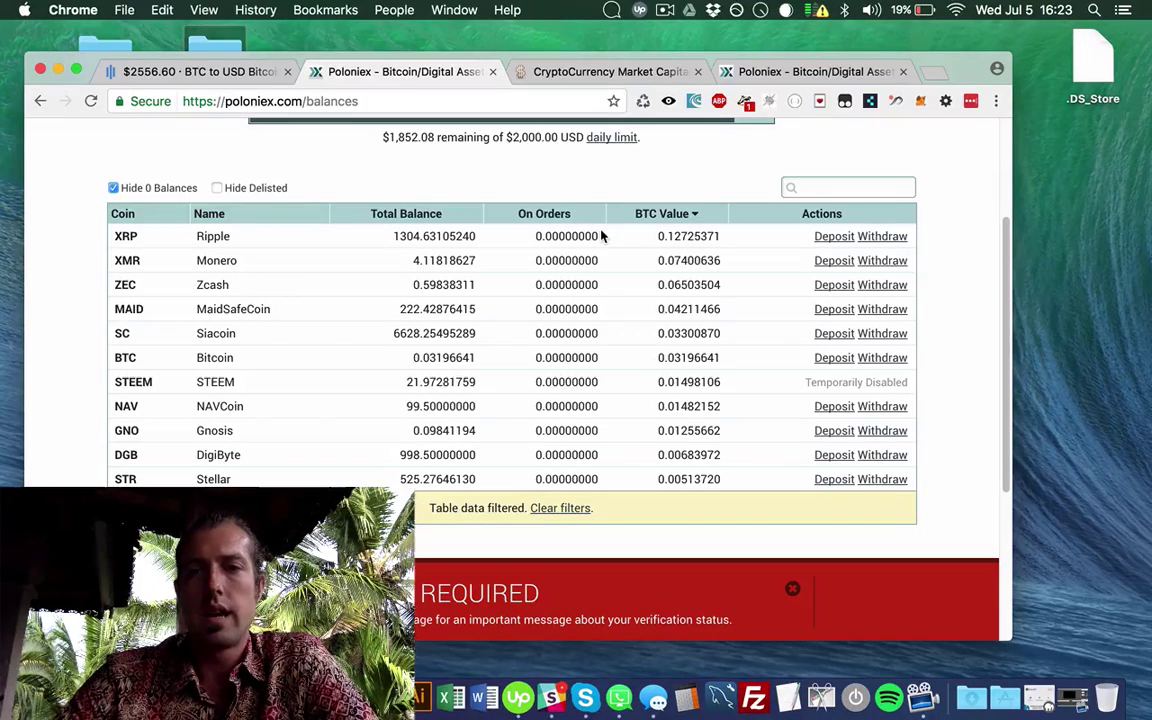
{"action": "left_click_drag", "start_coordinate": [380, 238], "coordinate": [480, 233]}
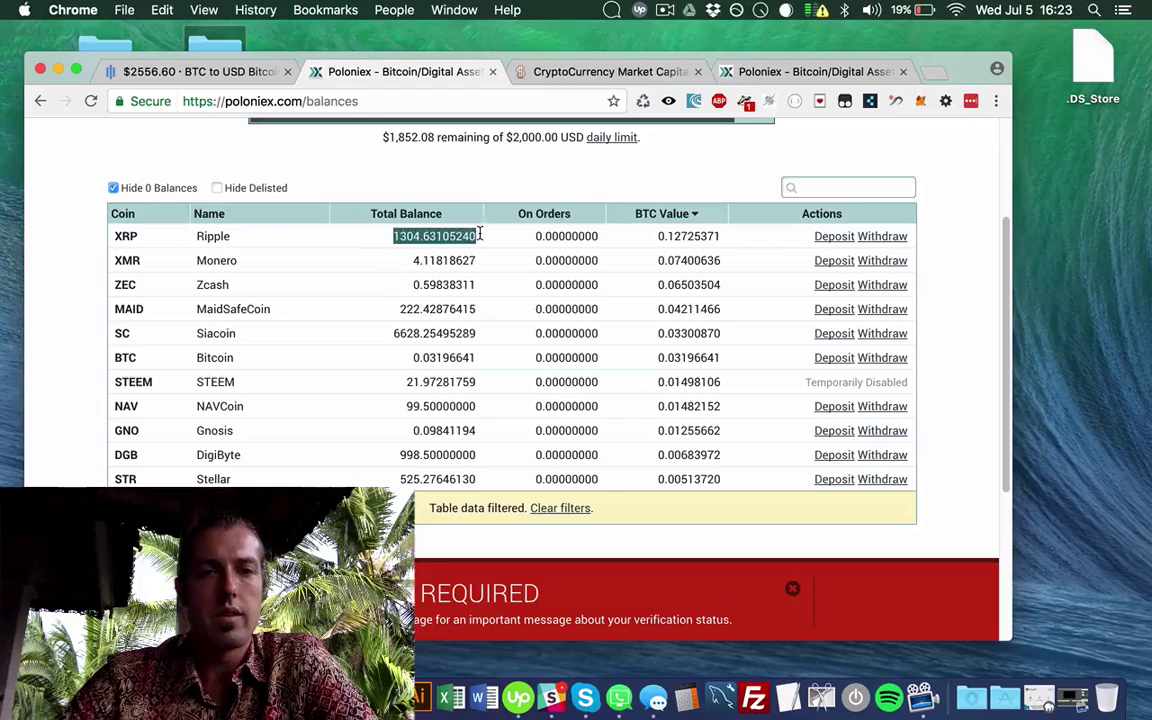
{"action": "left_click", "coordinate": [894, 238]}
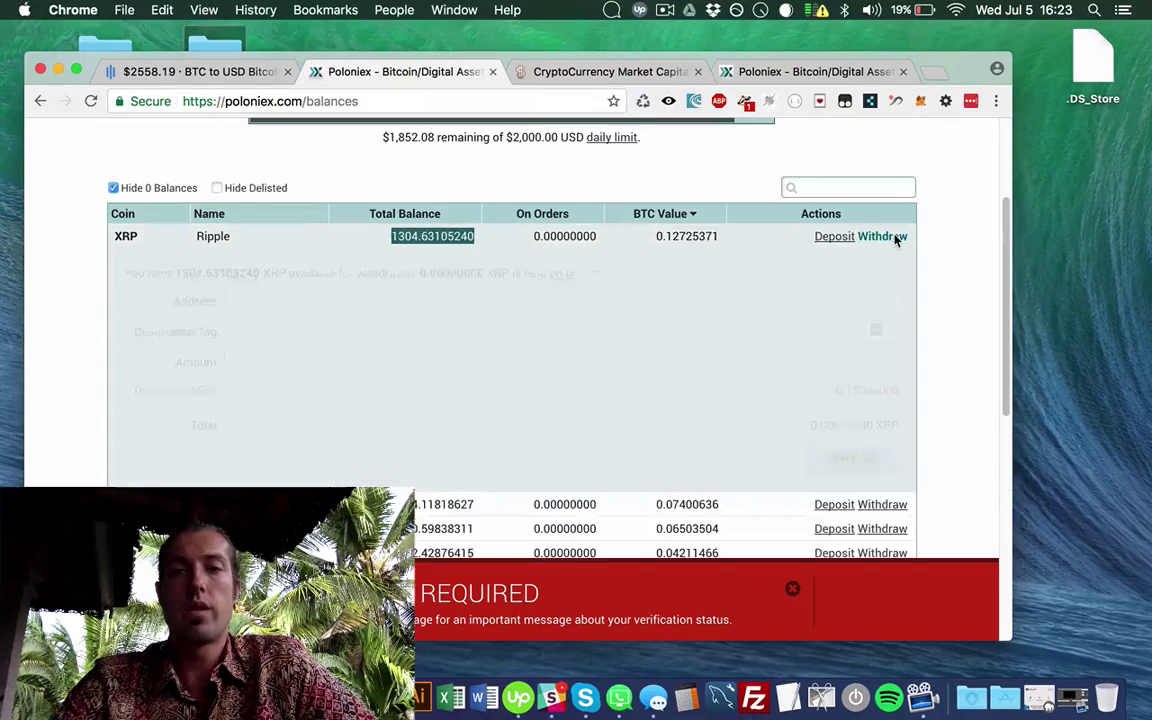
{"action": "left_click", "coordinate": [300, 300]}
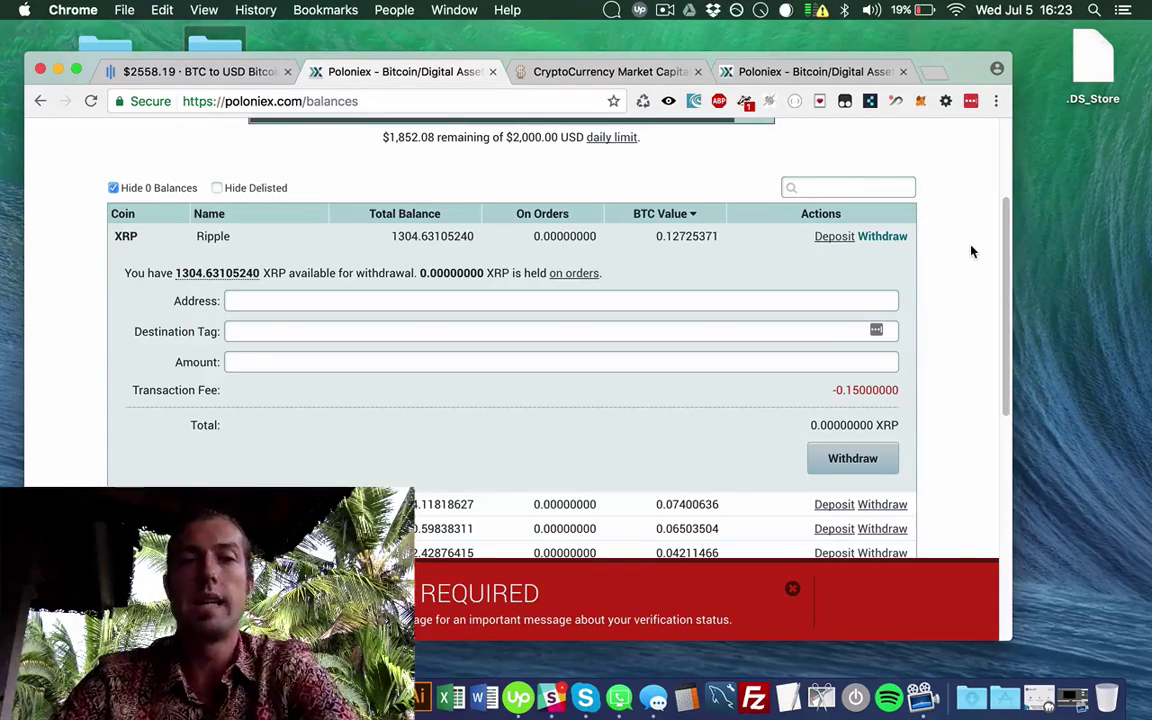
- Open the BTC Lending page and look at the order options available for the account
{"action": "scroll", "coordinate": [971, 251], "scroll_direction": "up", "scroll_amount": 3}
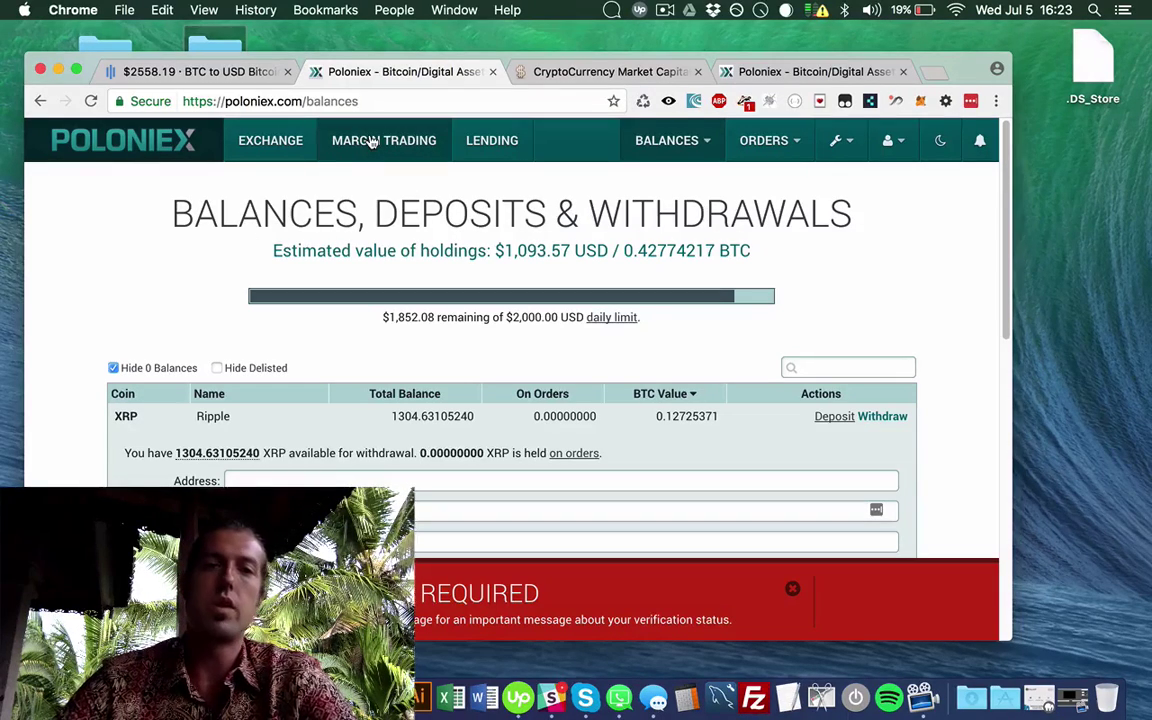
{"action": "left_click", "coordinate": [494, 141]}
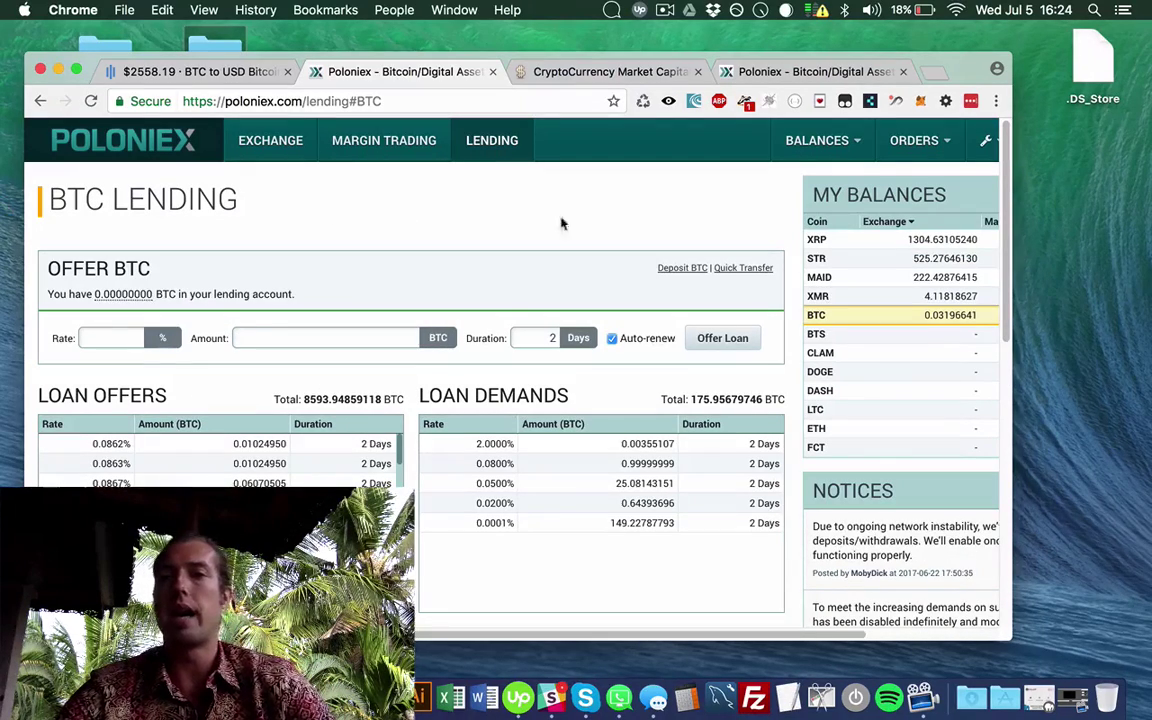
{"action": "mouse_move", "coordinate": [990, 145]}
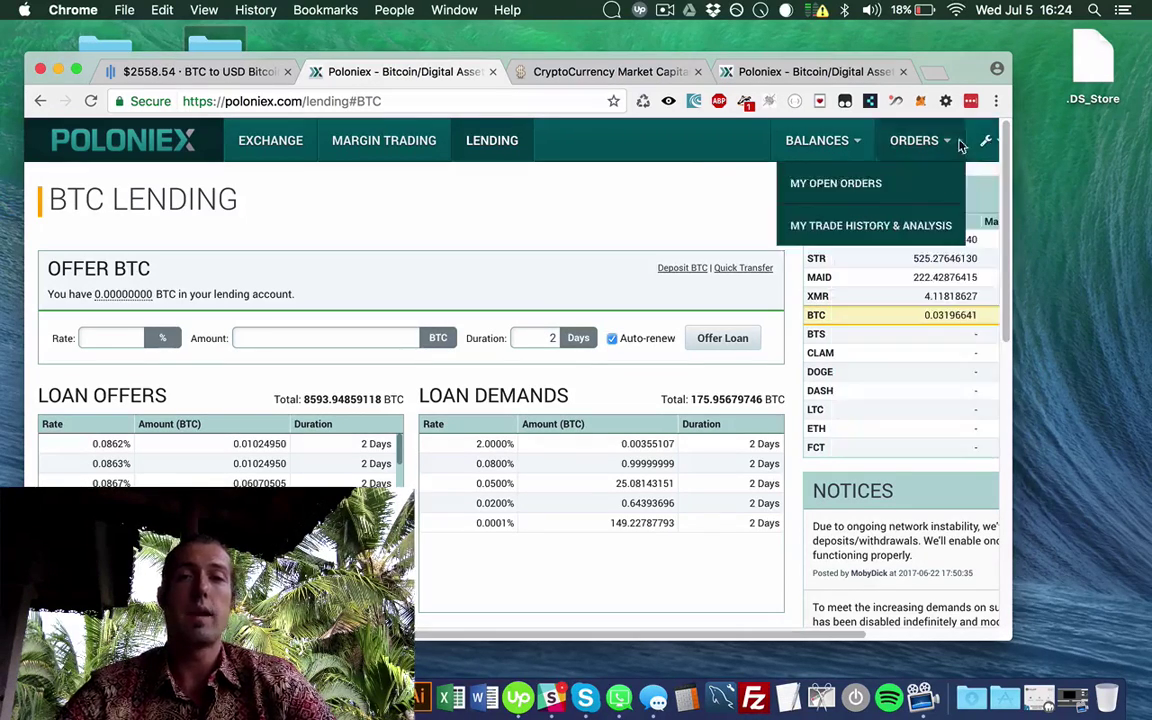
- Search for "youtube thecoinjungle" in a new tab, open The Coin Jungle's YouTube channel from its GDAX tutorial video, and reload it
{"action": "left_click", "coordinate": [933, 72]}
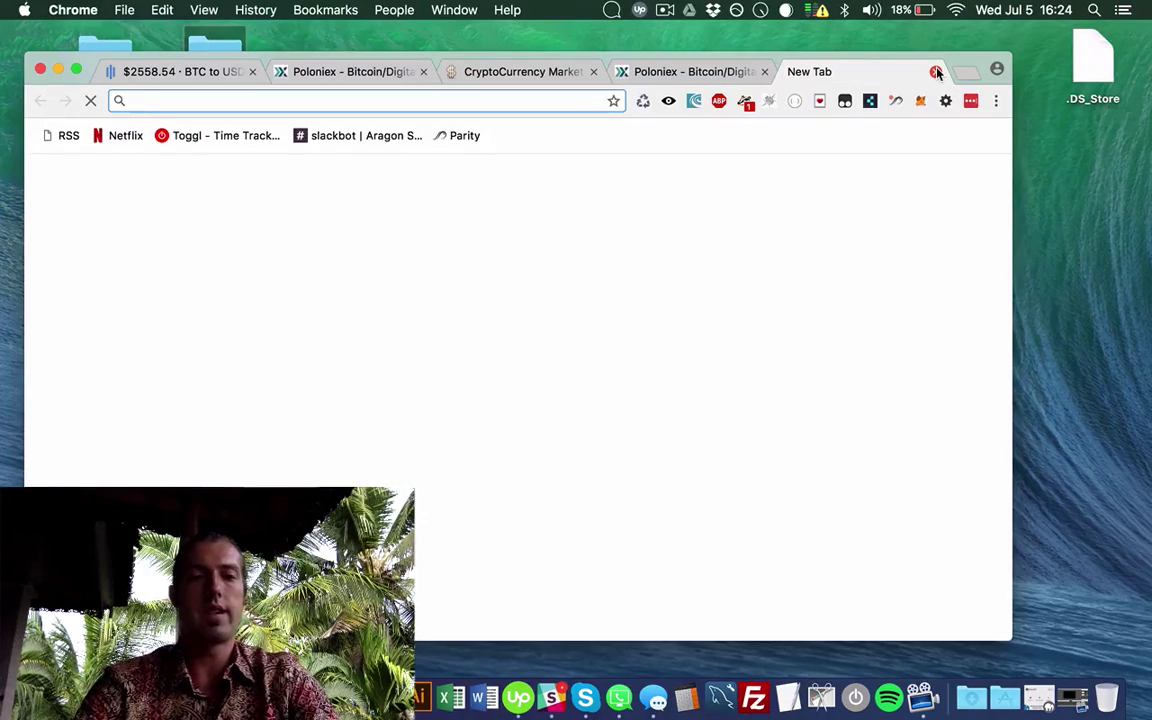
{"action": "type", "text": "youtube"}
{"action": "key", "text": "BackSpace"}
{"action": "key", "text": "BackSpace"}
{"action": "type", "text": "e "}
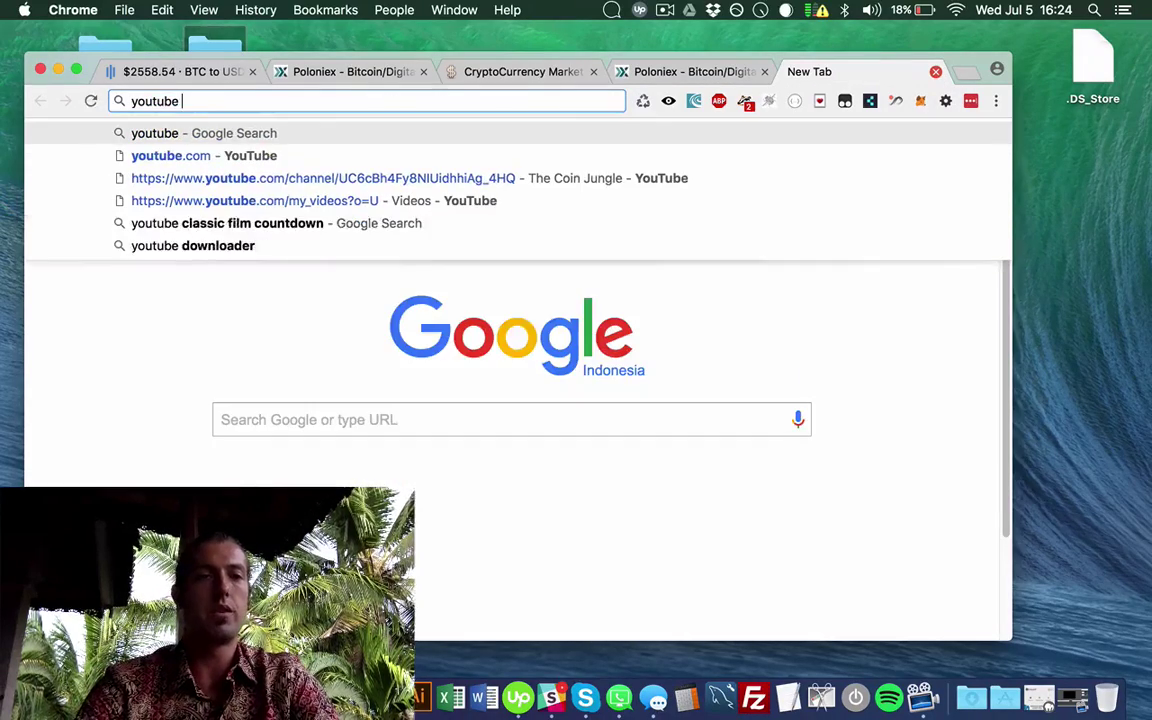
{"action": "type", "text": "thecoinjungle"}
{"action": "key", "text": "Return"}
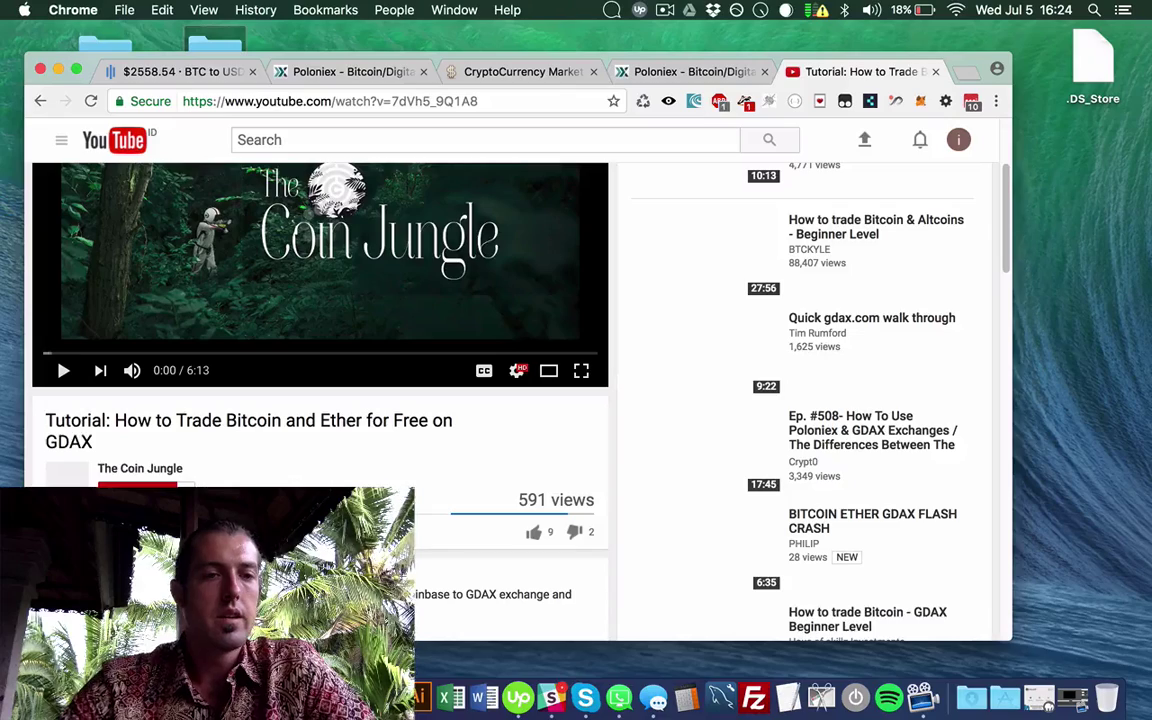
{"action": "left_click", "coordinate": [144, 473]}
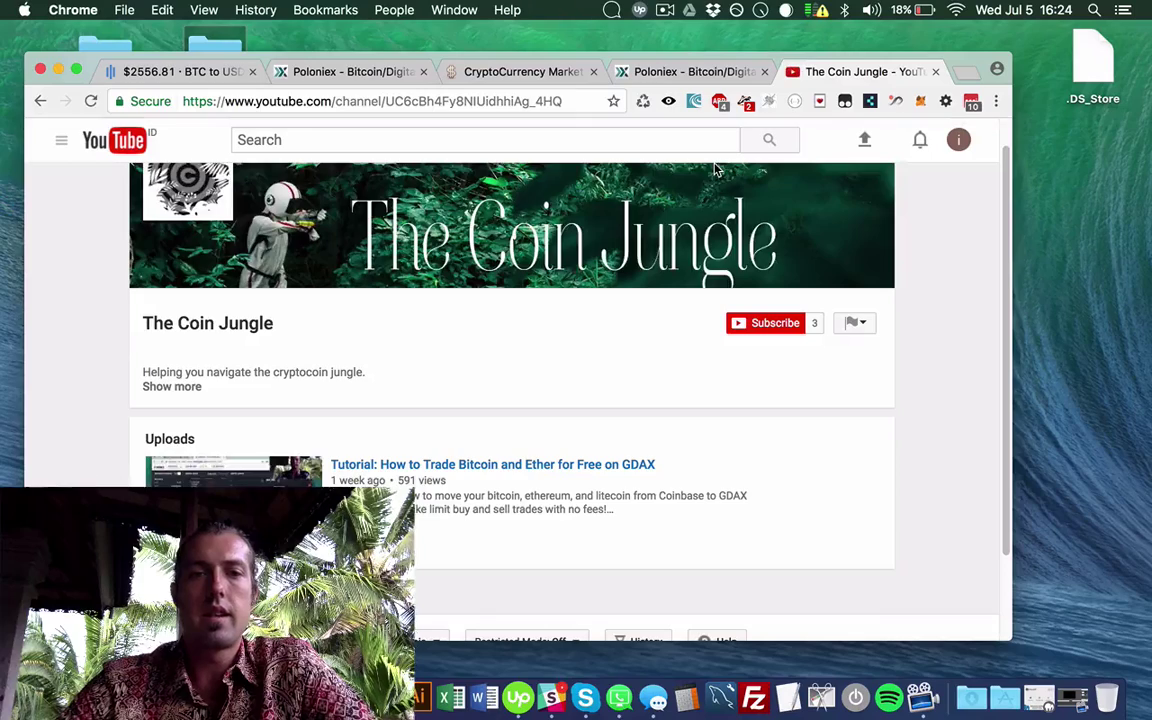
{"action": "key", "text": "super+r"}
- Open thecoinjungle.com in a new tab and go to its Services page
{"action": "left_click", "coordinate": [965, 72]}
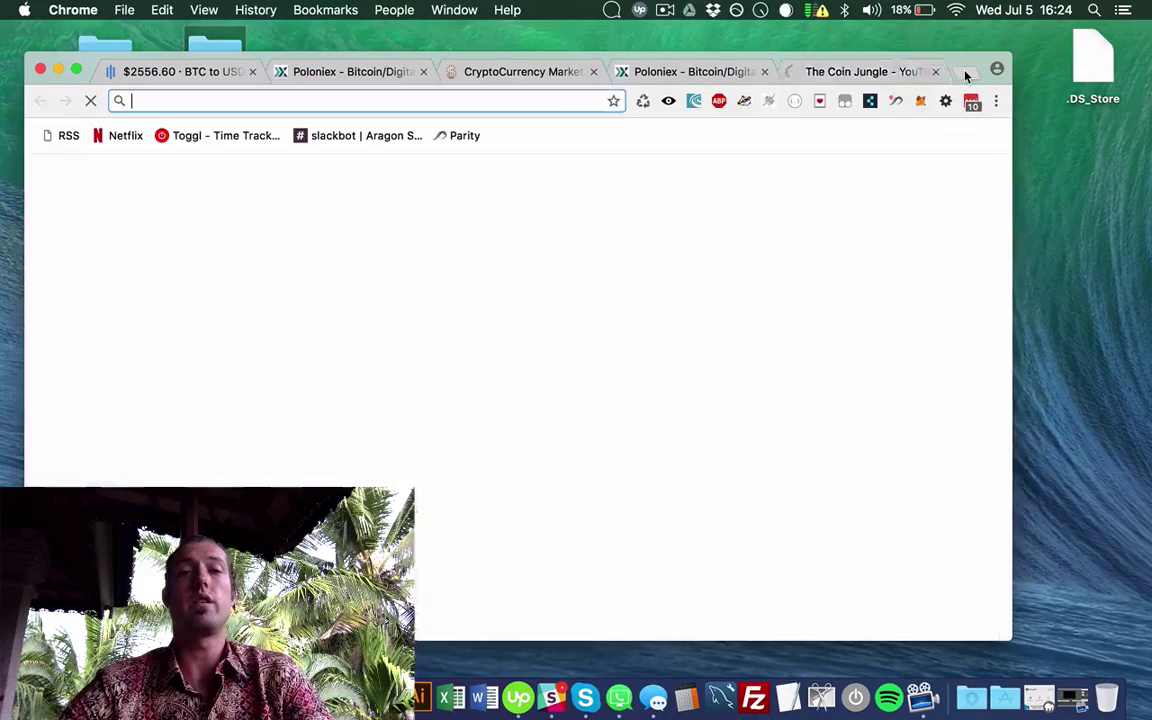
{"action": "type", "text": "thecoin"}
{"action": "key", "text": "Return"}
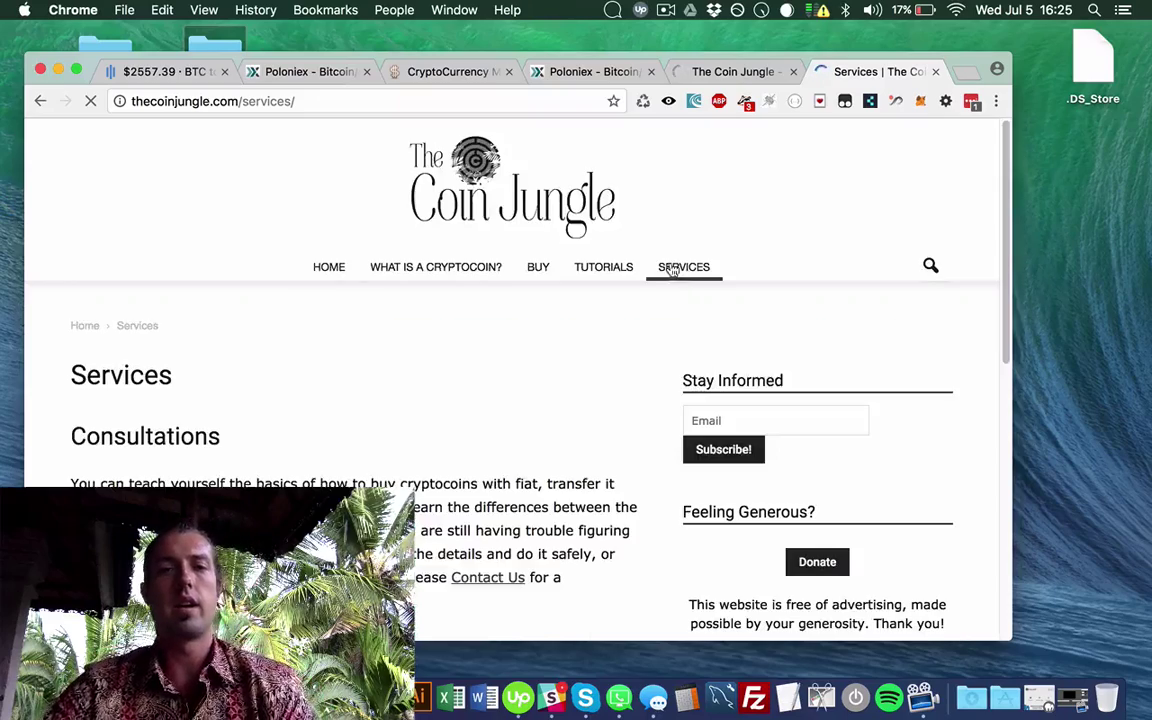
- Follow the Contact Us link in the Consultations section and look through the contact form
{"action": "scroll", "coordinate": [330, 306], "scroll_direction": "down", "scroll_amount": 3}
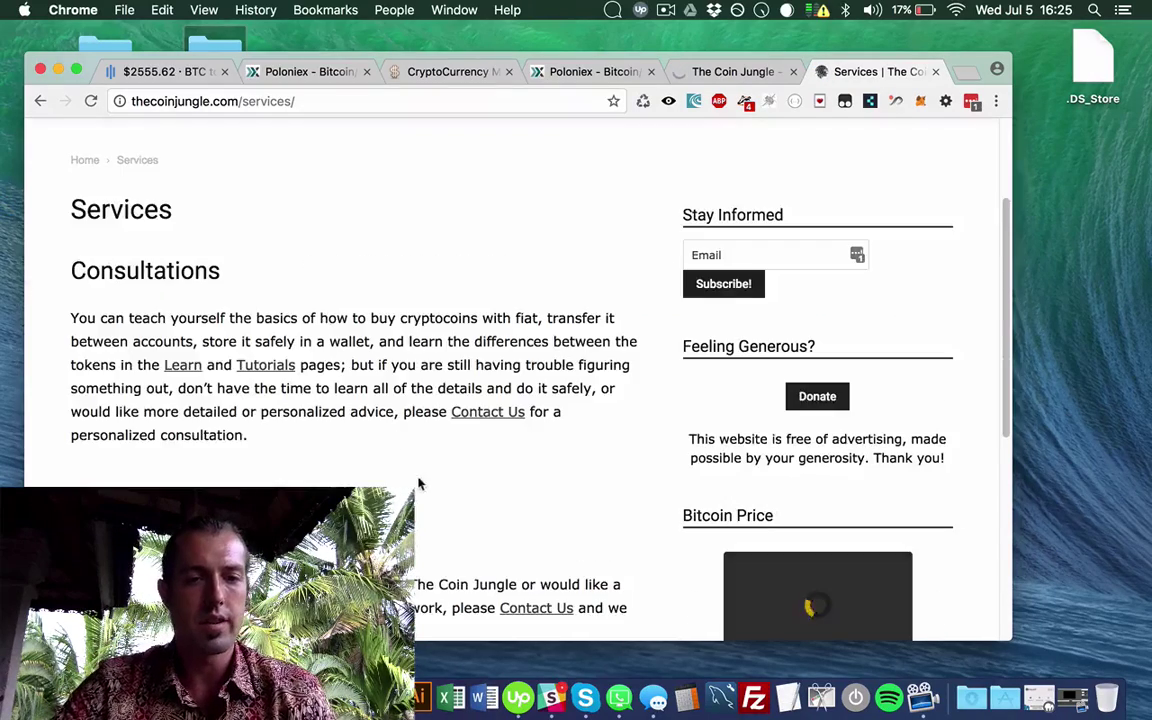
{"action": "left_click", "coordinate": [487, 414]}
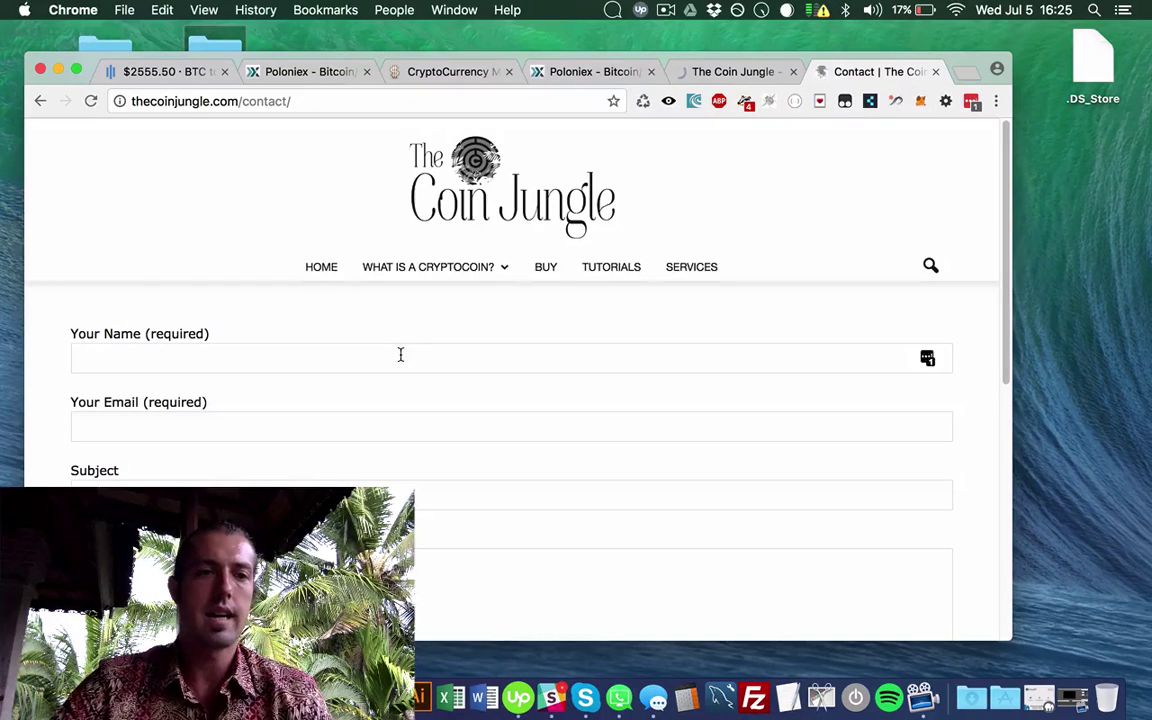
{"action": "scroll", "coordinate": [568, 252], "scroll_direction": "down", "scroll_amount": 3}
- Open the site's Tutorials page and look at the GDAX trading tutorial video there
{"action": "scroll", "coordinate": [597, 251], "scroll_direction": "up", "scroll_amount": 3}
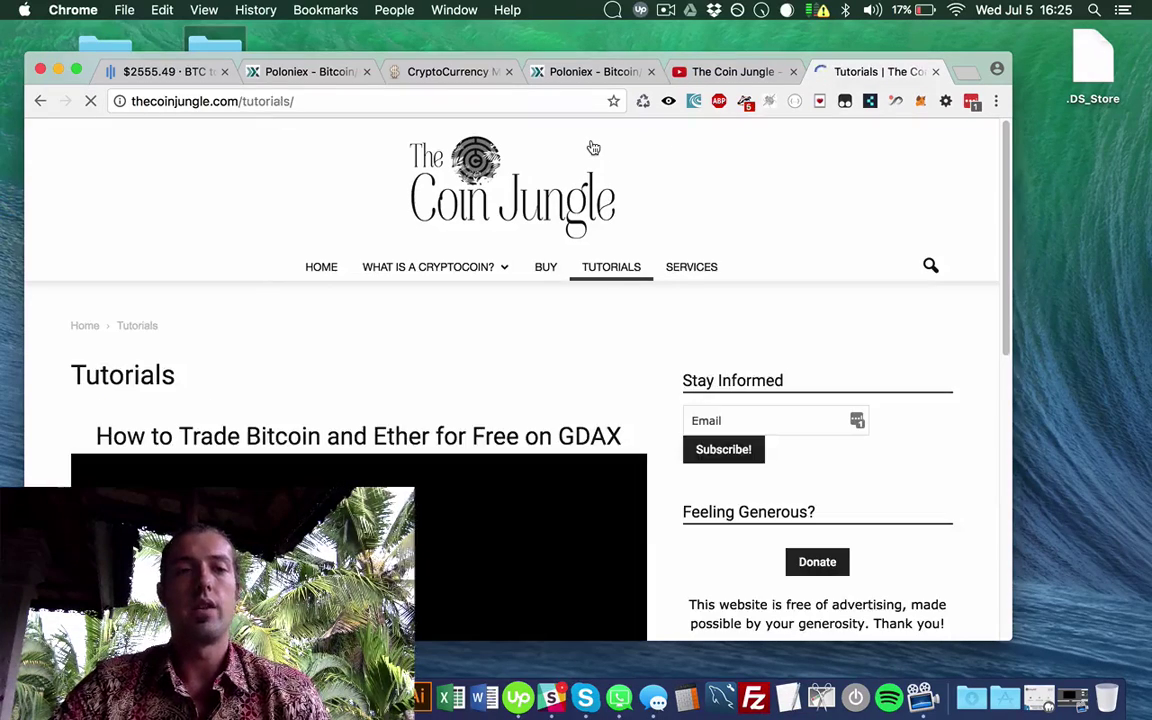
{"action": "scroll", "coordinate": [490, 321], "scroll_direction": "down", "scroll_amount": 2}
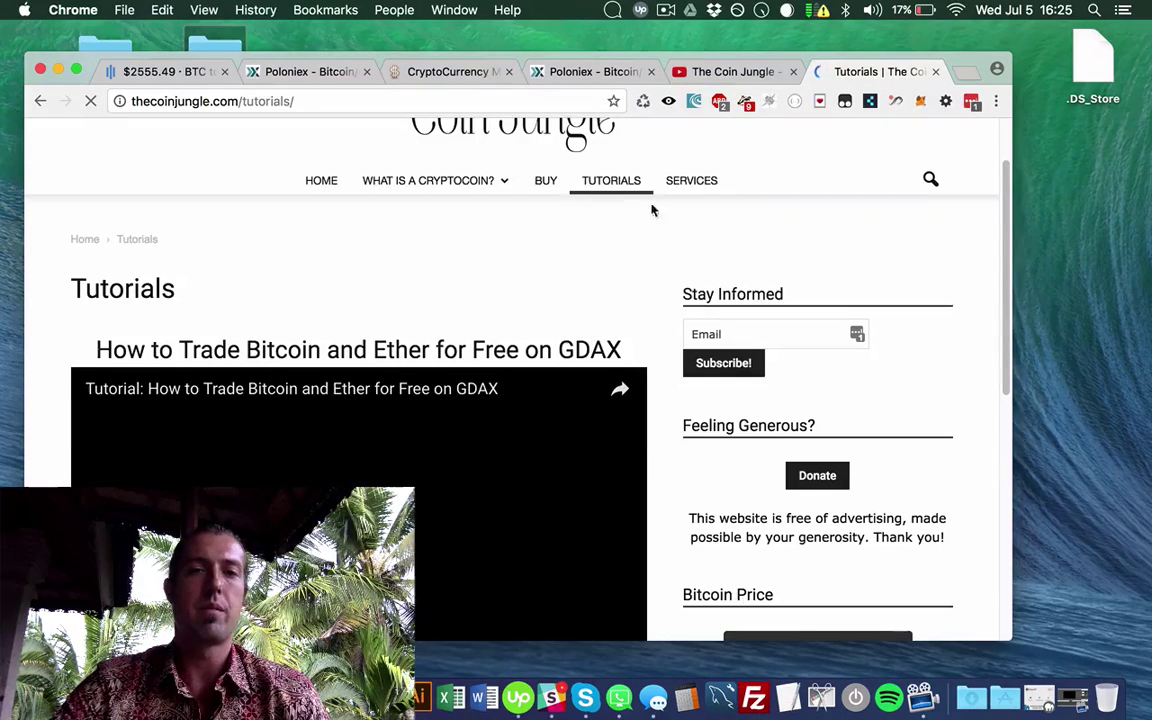
{"action": "scroll", "coordinate": [594, 209], "scroll_direction": "up", "scroll_amount": 2}
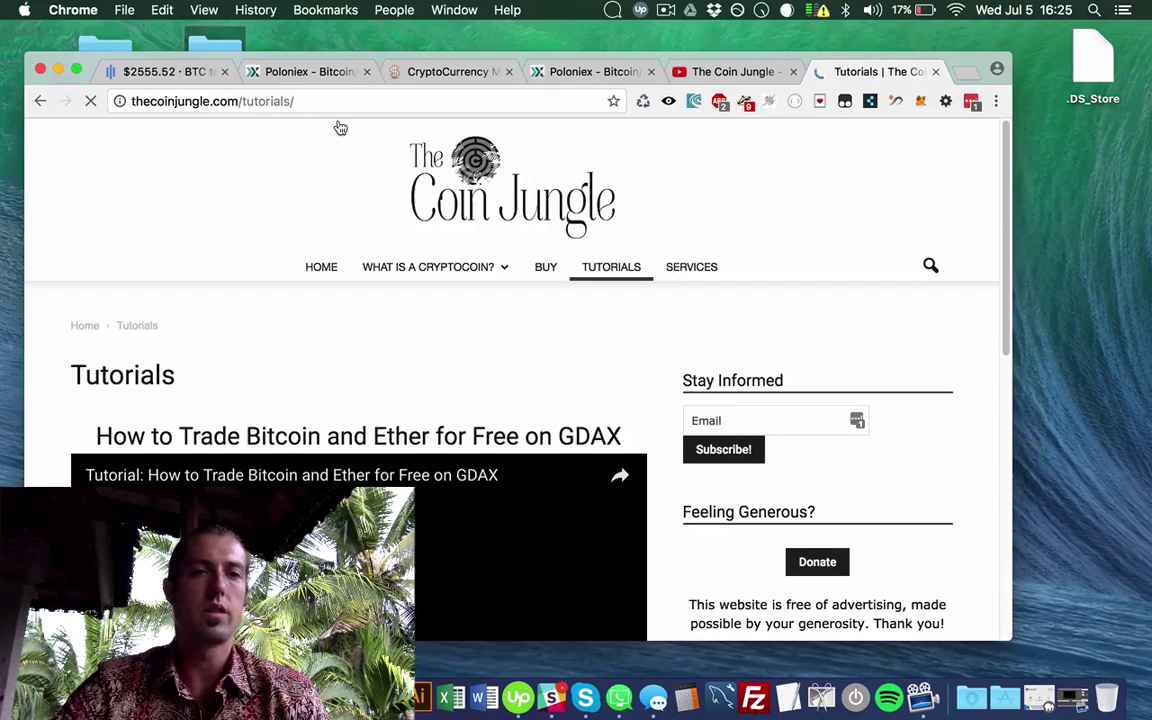
{"action": "scroll", "coordinate": [545, 270], "scroll_direction": "down", "scroll_amount": 2}
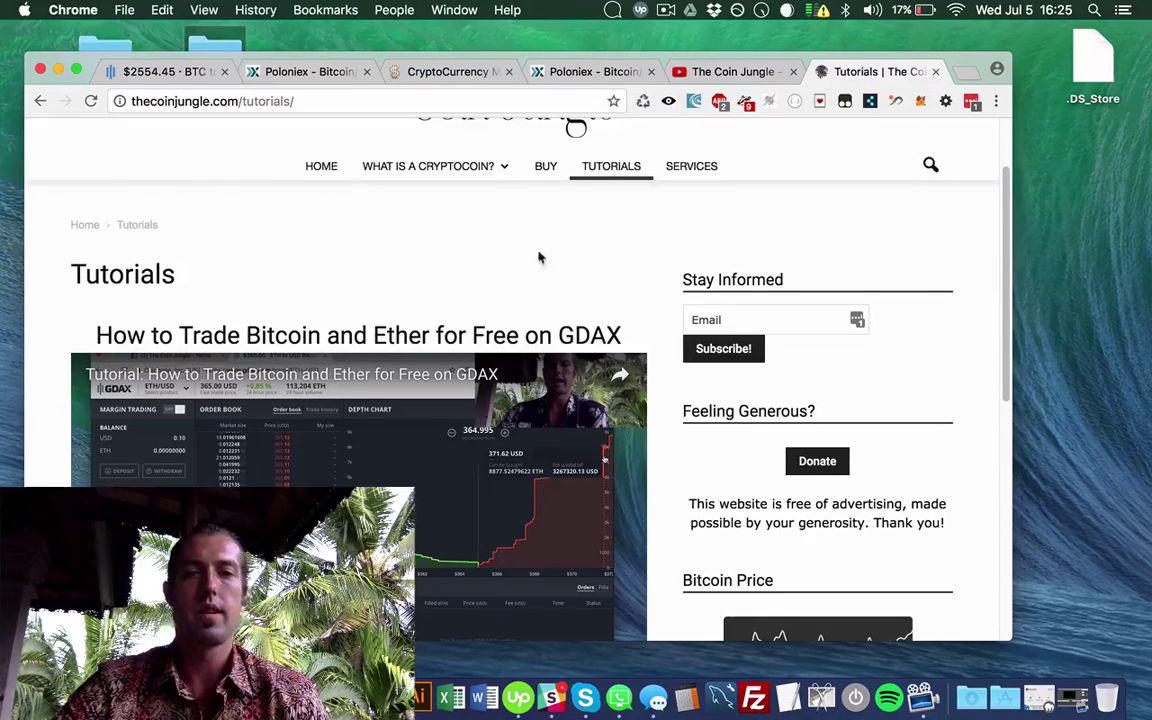
{"action": "scroll", "coordinate": [548, 244], "scroll_direction": "down", "scroll_amount": 1}
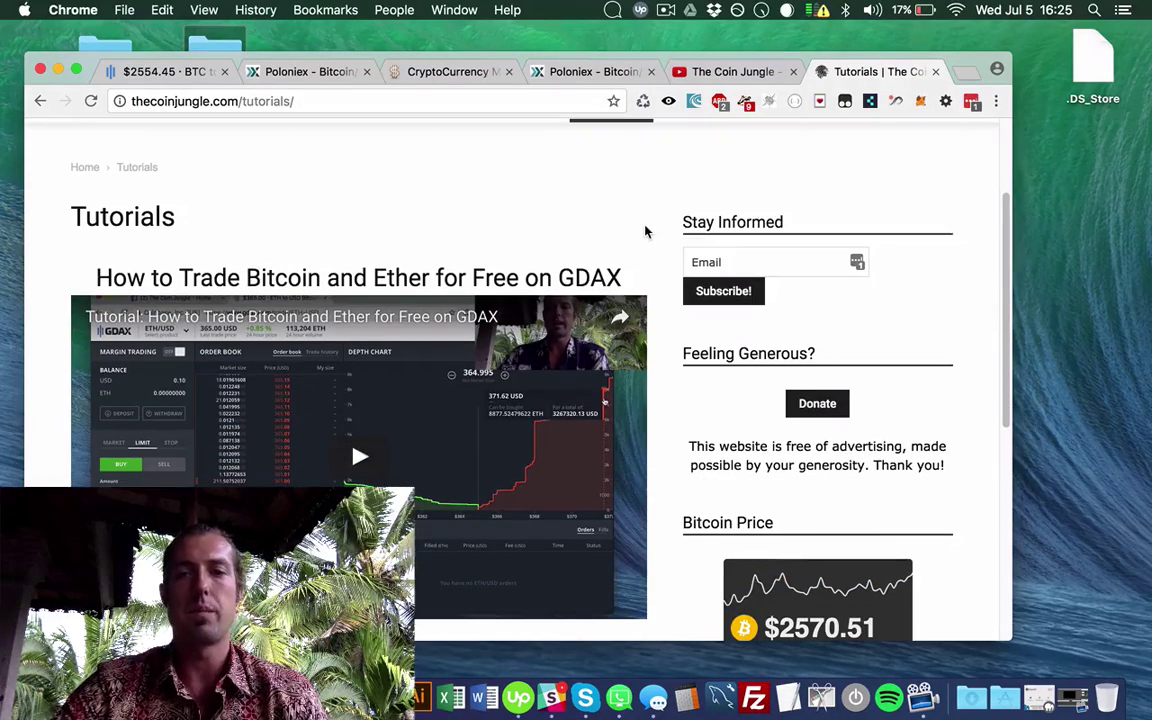